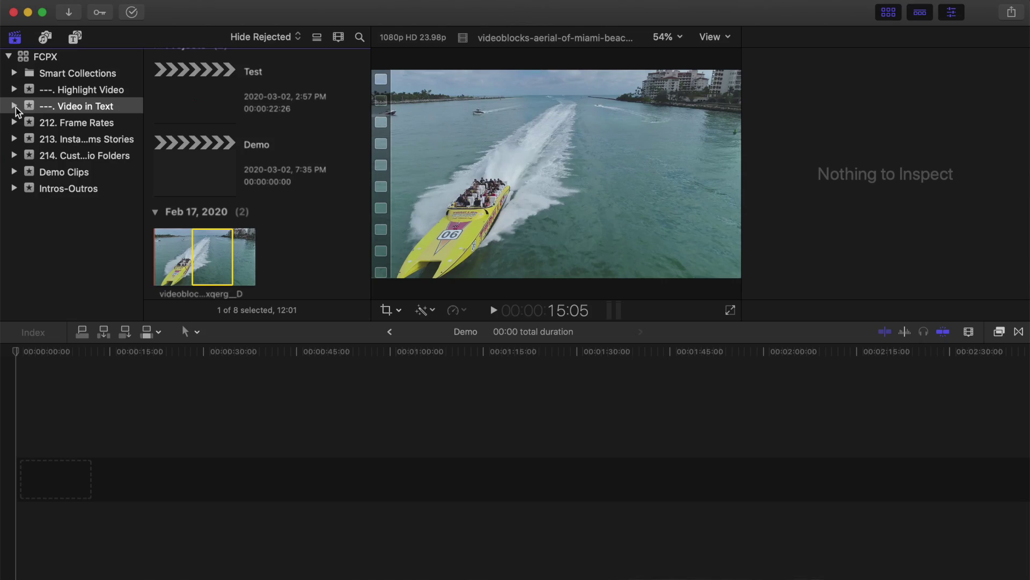
# Add the aerial boat clip to the empty Demo timeline and select Basic Title among the installed titles
pyautogui.click(191, 285)
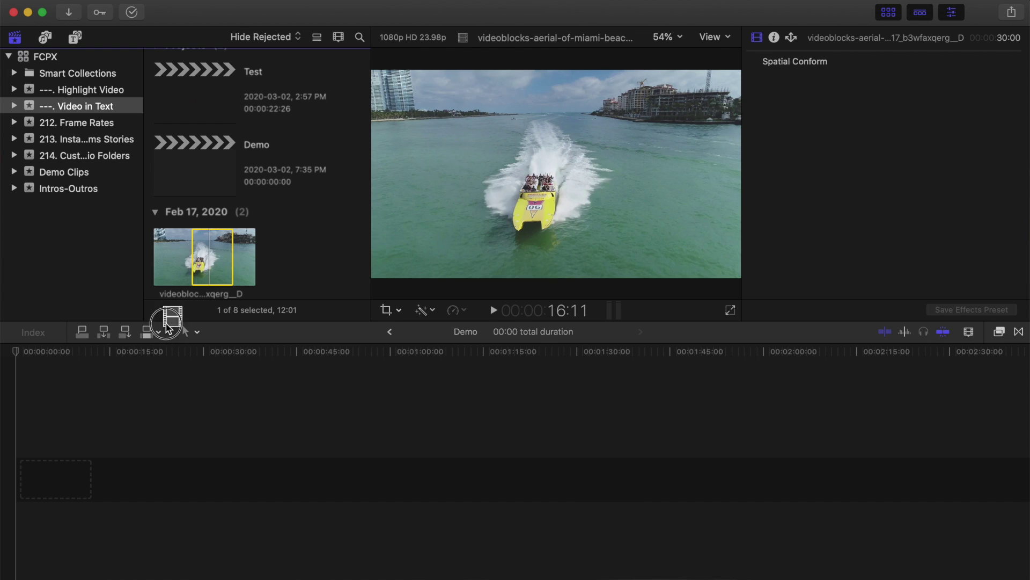
pyautogui.moveTo(191, 284); pyautogui.dragTo(24, 476)
pyautogui.click(28, 450)
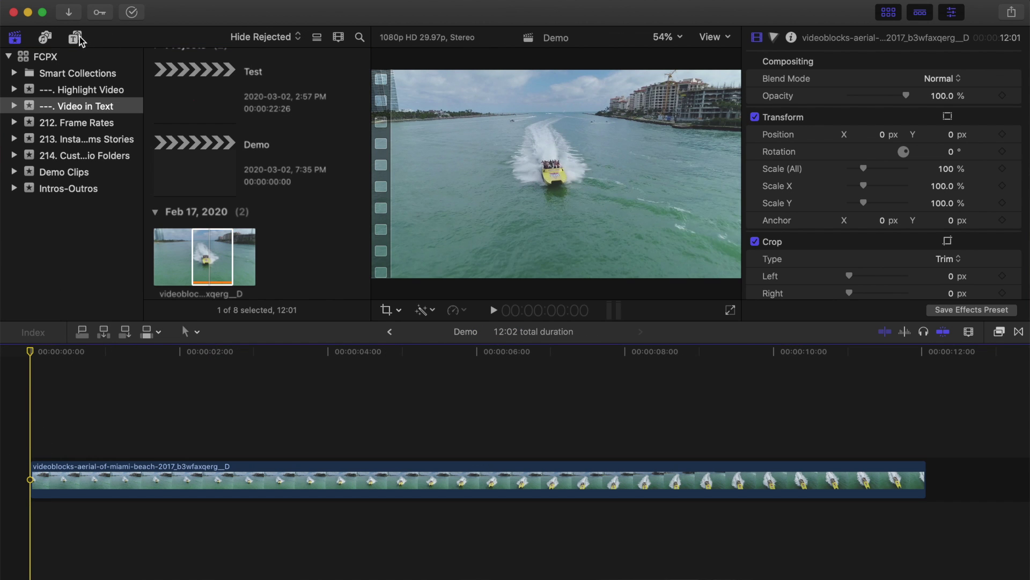
pyautogui.click(79, 38)
pyautogui.click(413, 177)
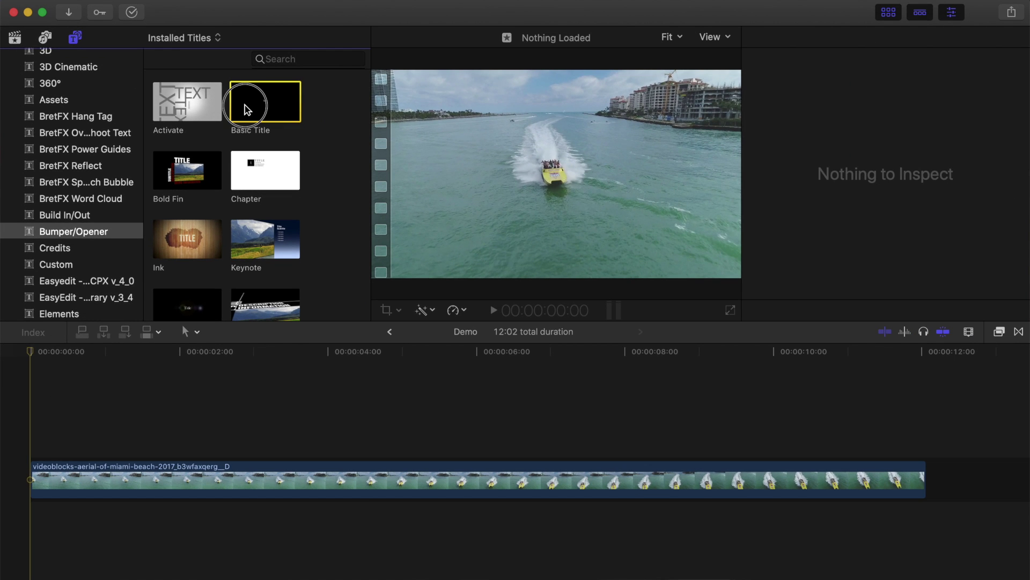
# Place a Basic Title above the aerial clip at the start and stretch it to 12:02
pyautogui.moveTo(151, 304); pyautogui.dragTo(27, 437)
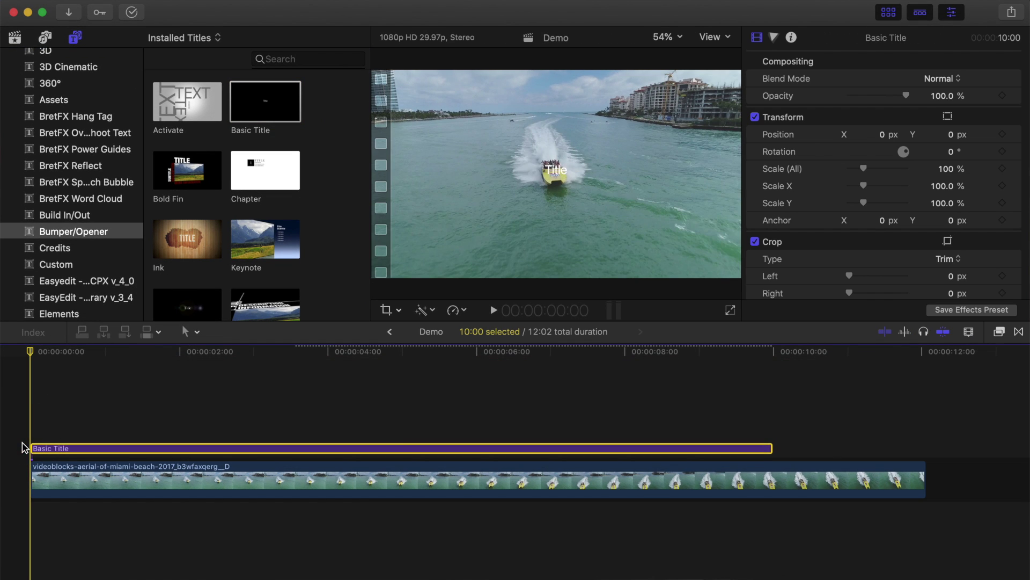
pyautogui.moveTo(773, 442); pyautogui.dragTo(927, 446)
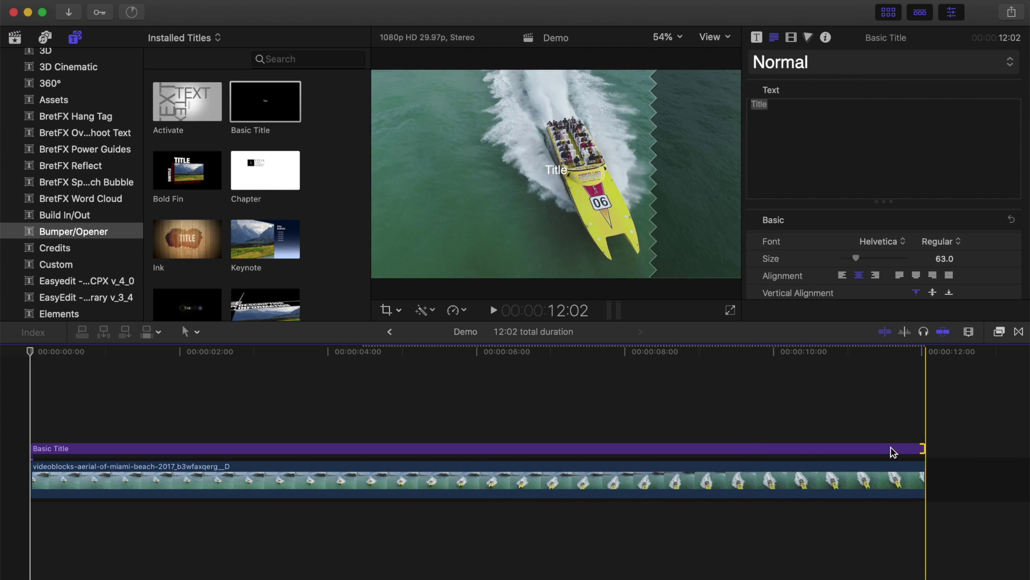
pyautogui.click(453, 449)
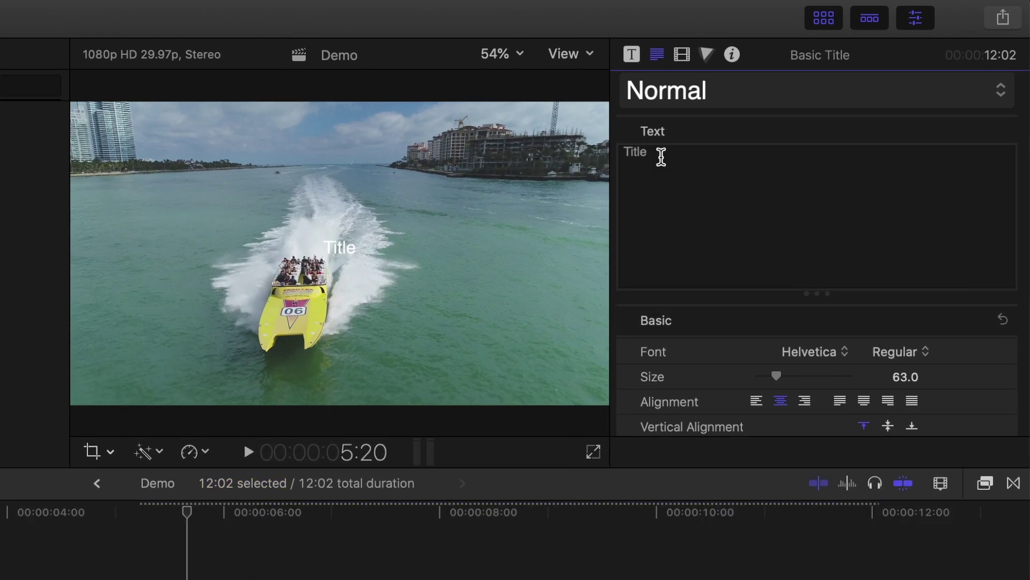
# Change the title text to VIDEO IN TEXT in the Impact font
pyautogui.doubleClick(777, 103)
pyautogui.write('VIDEO IN TEXT')
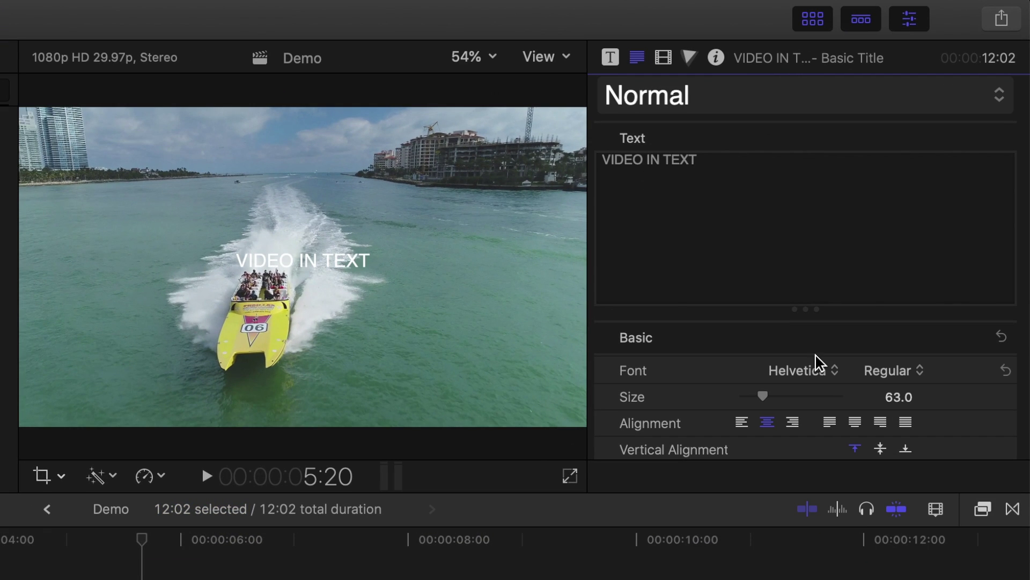
pyautogui.click(833, 370)
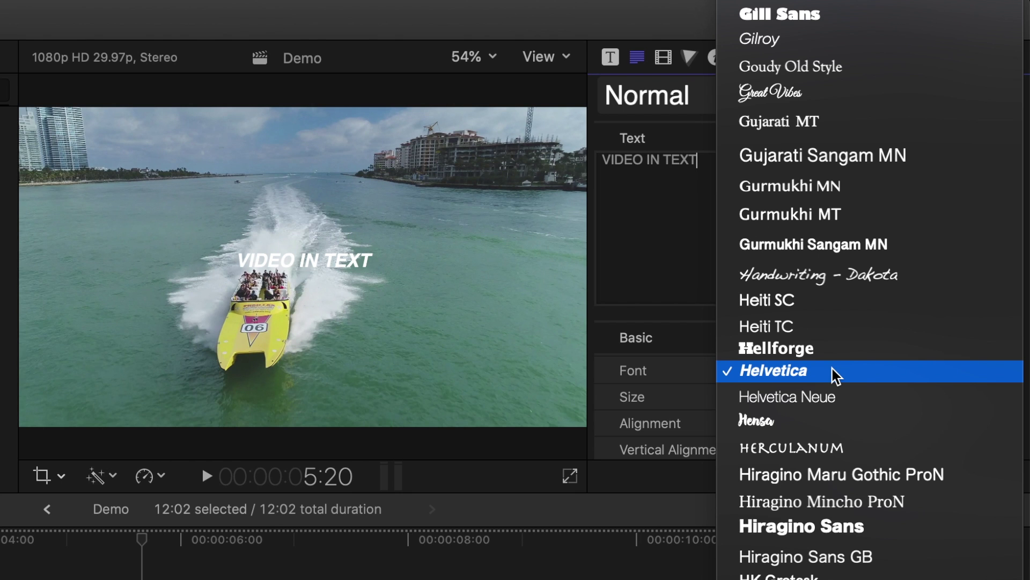
pyautogui.scroll(-10, 833, 370)
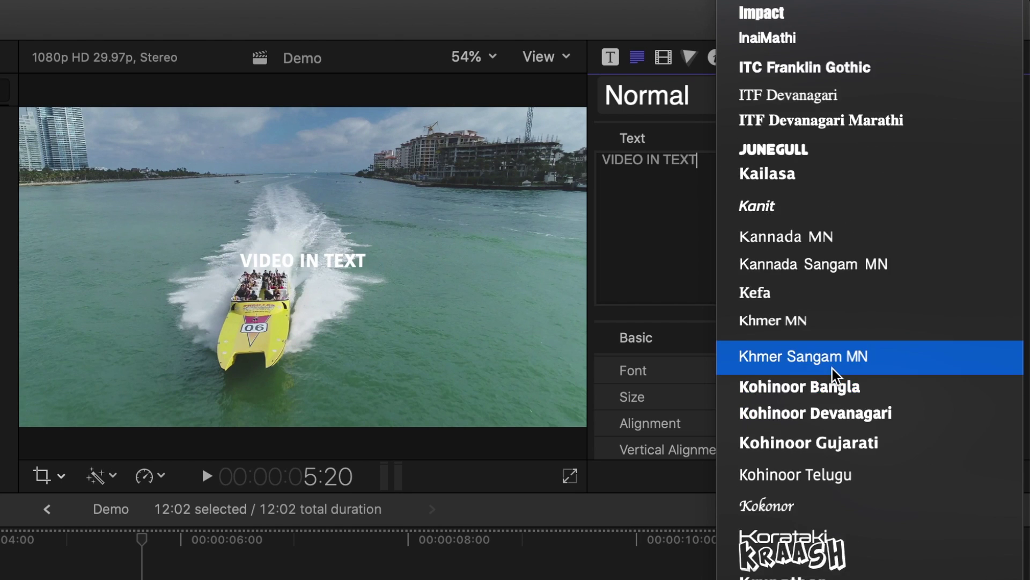
pyautogui.scroll(2, 836, 376)
pyautogui.click(793, 218)
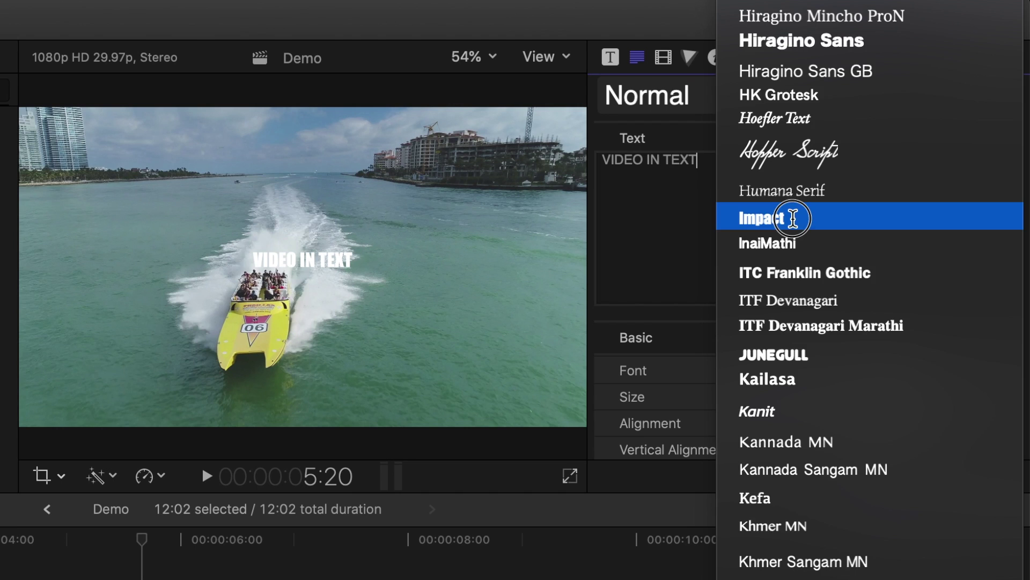
# Enlarge the title to size 347 and move it slightly lower in the frame
pyautogui.moveTo(767, 402); pyautogui.dragTo(857, 407)
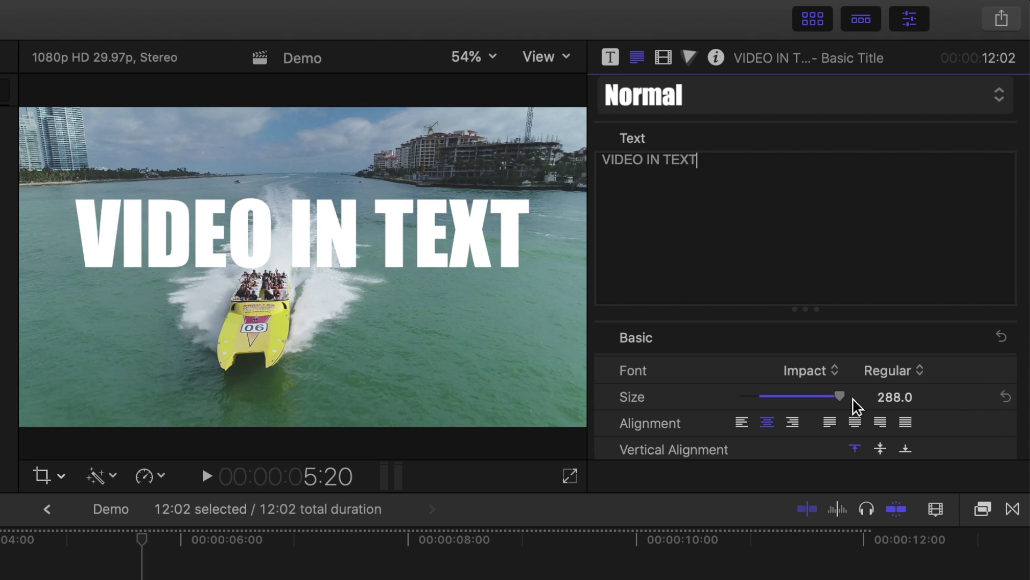
pyautogui.moveTo(897, 405); pyautogui.dragTo(930, 403)
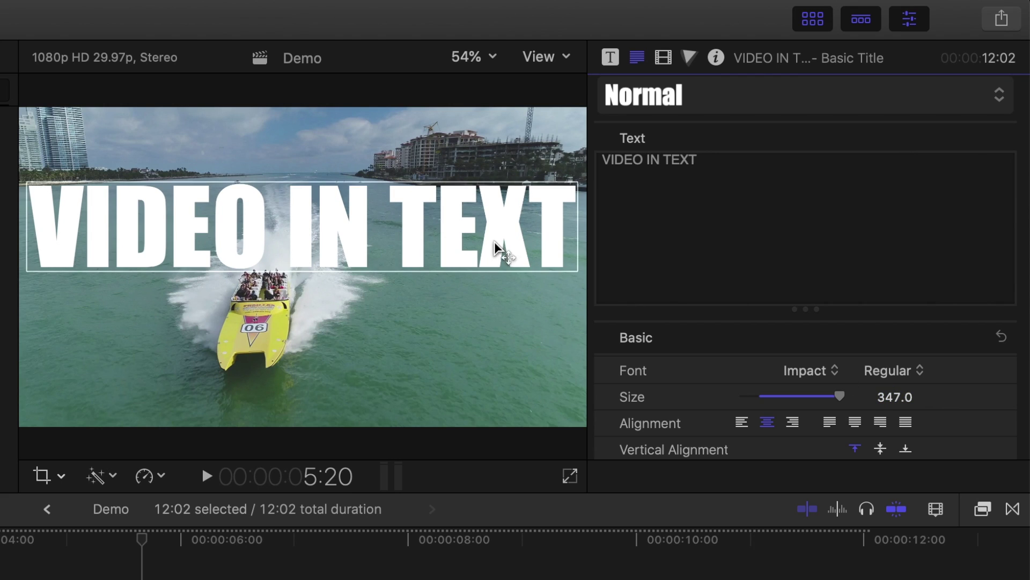
pyautogui.moveTo(301, 229); pyautogui.dragTo(303, 268)
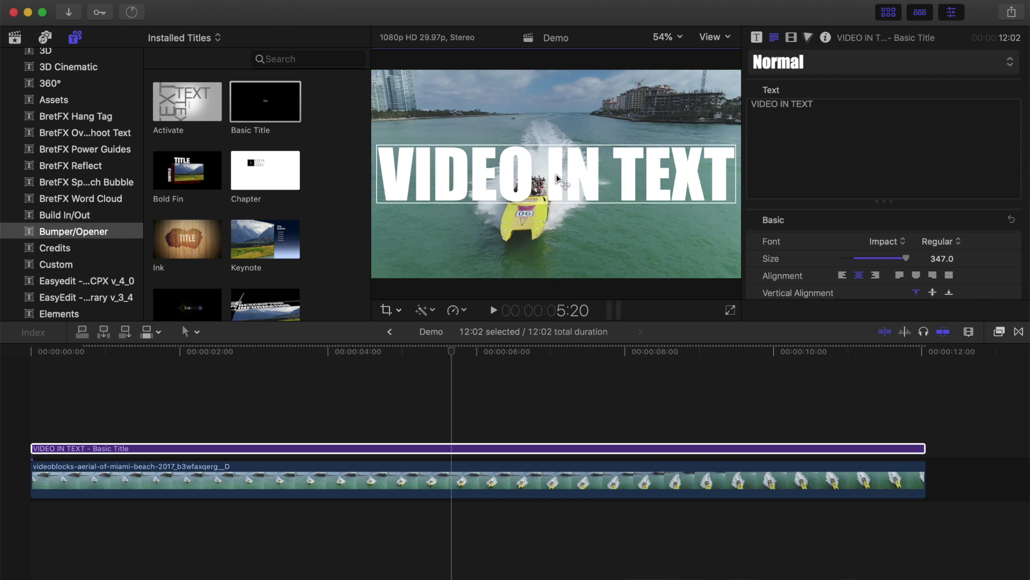
# Set the title clip's blend mode to Stencil Alpha in the Video inspector
pyautogui.click(452, 448)
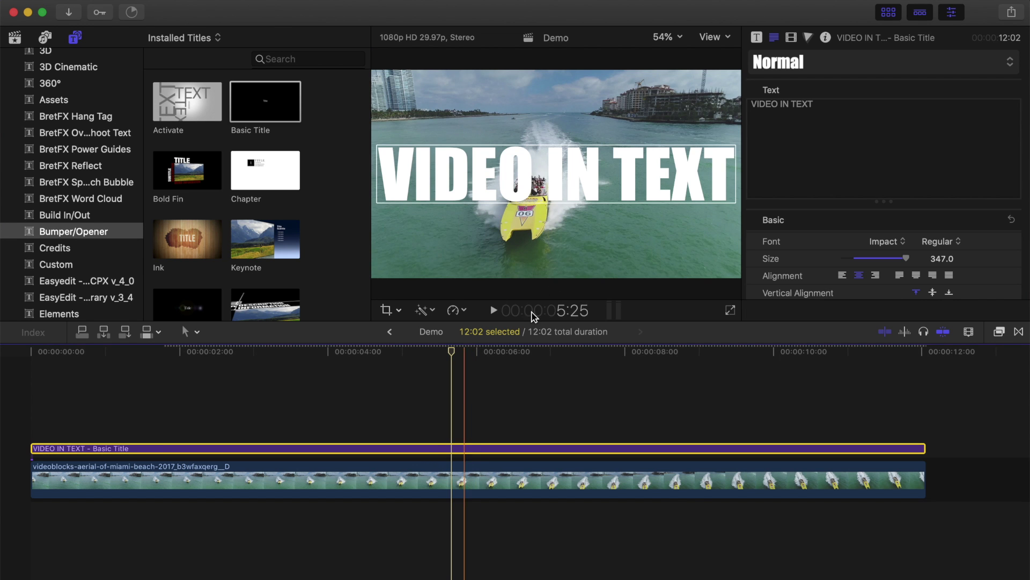
pyautogui.click(791, 38)
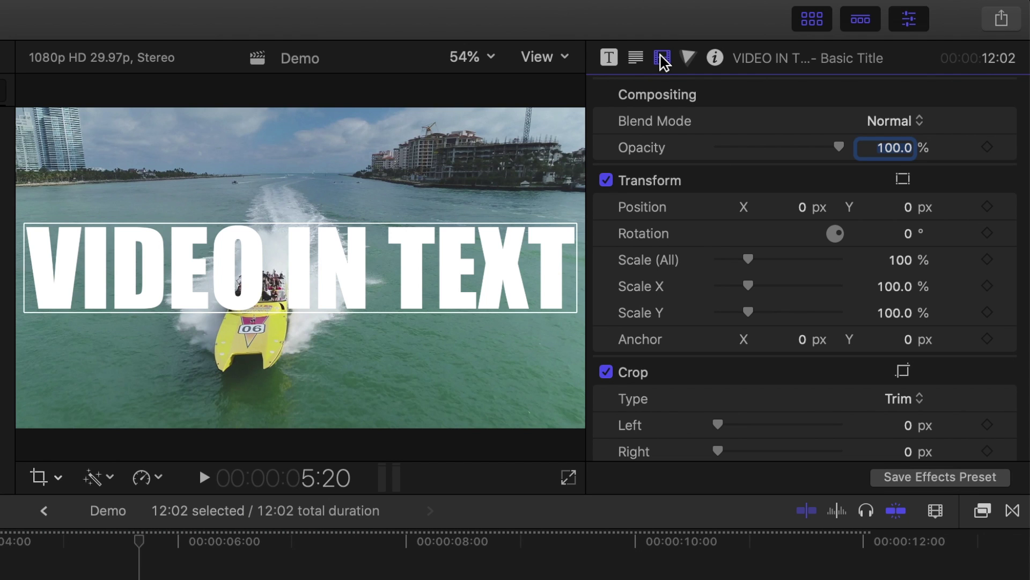
pyautogui.click(921, 127)
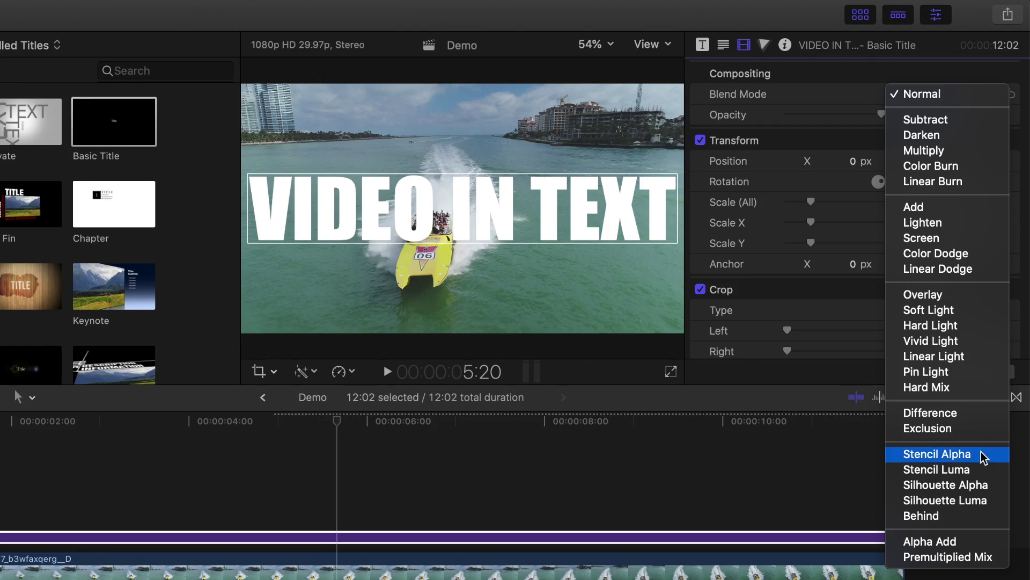
pyautogui.click(984, 457)
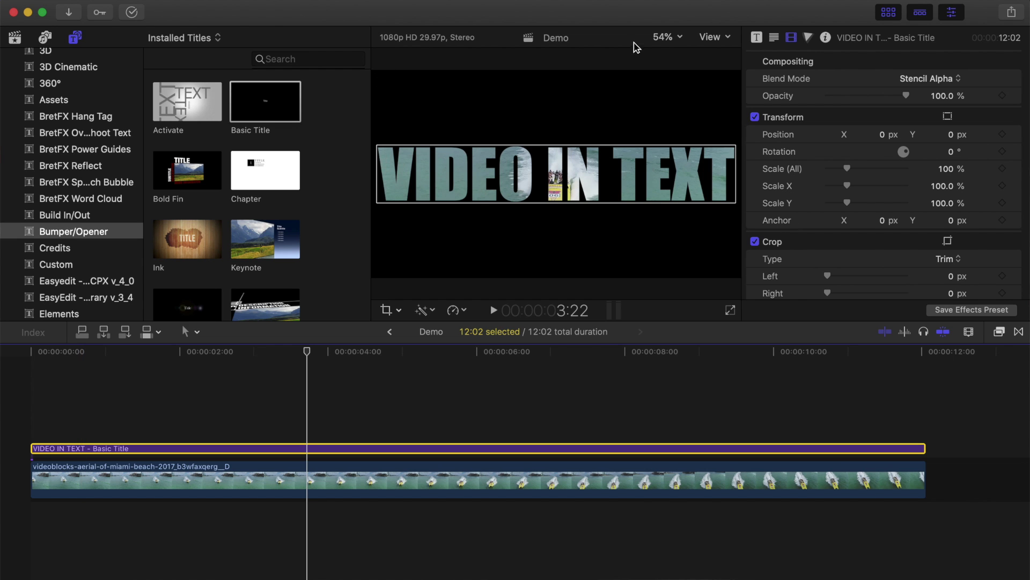
# Zoom the viewer to 12.5% and scale the title to 318.5% at the clip's start
pyautogui.click(664, 37)
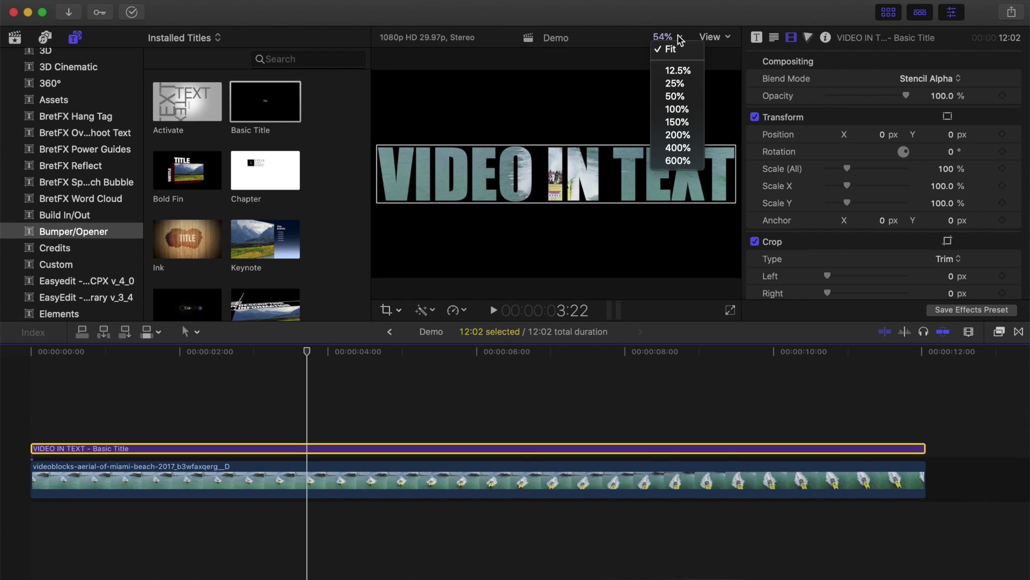
pyautogui.click(680, 70)
pyautogui.click(306, 353)
pyautogui.press('Home')
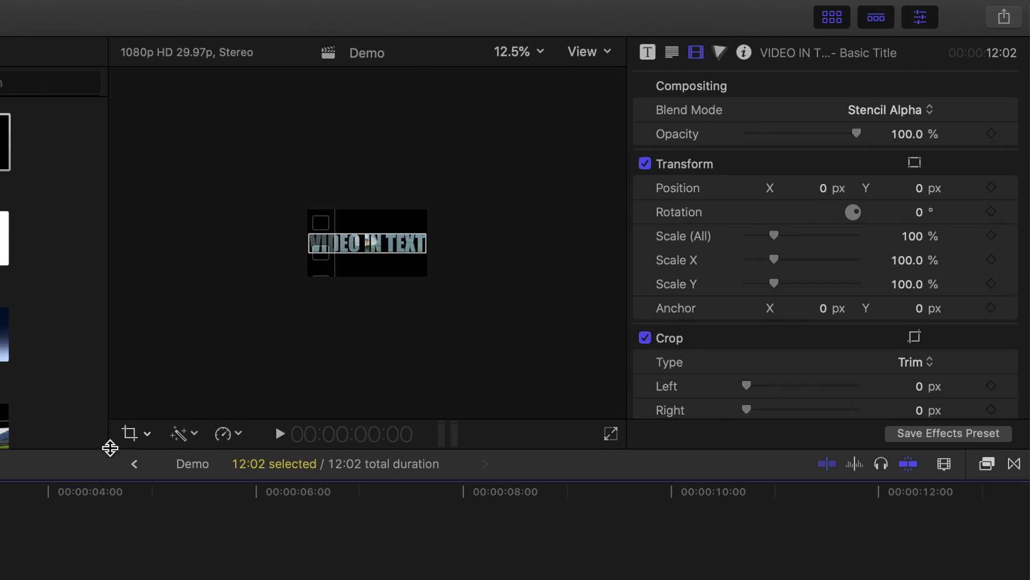
pyautogui.click(398, 311)
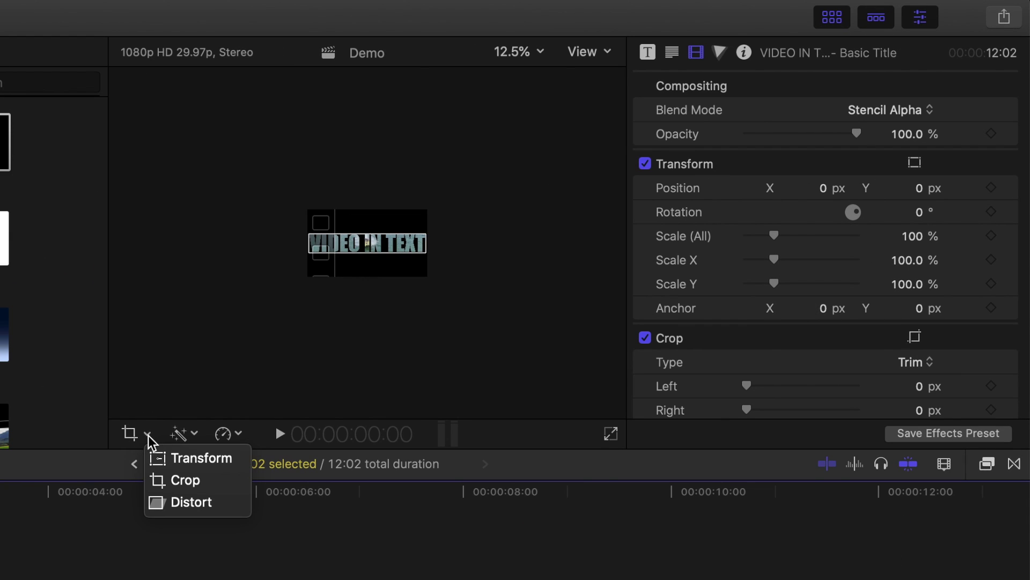
pyautogui.click(163, 460)
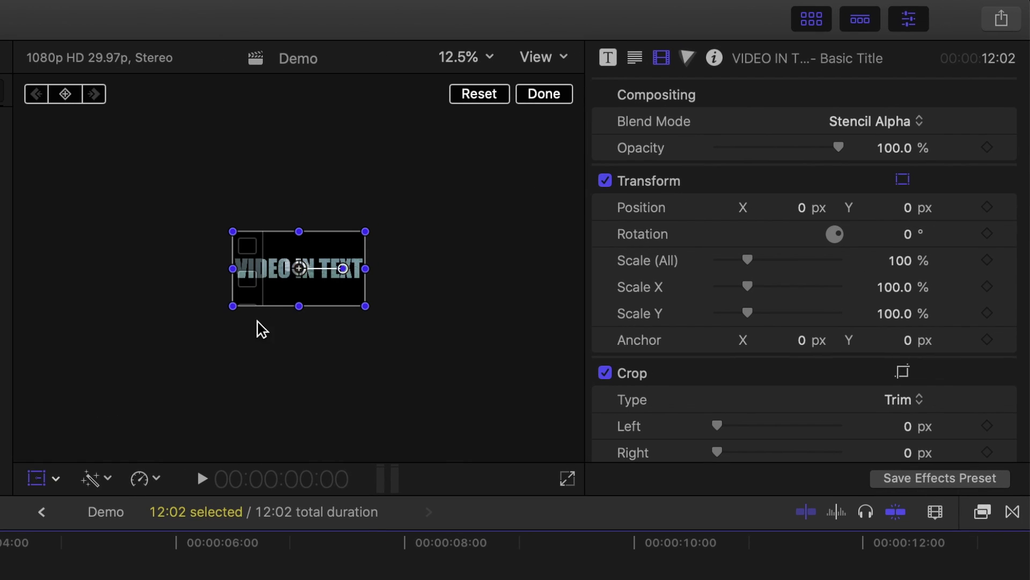
pyautogui.moveTo(235, 307); pyautogui.dragTo(182, 388)
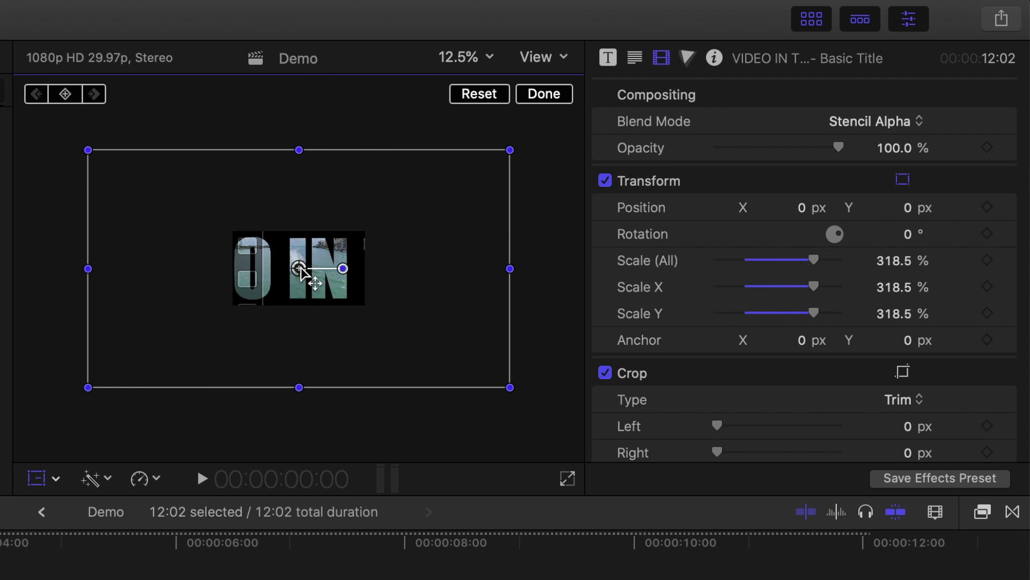
# Animate the title from X 3974.9 px, off the right edge, to -4033.7 px, off the left
pyautogui.moveTo(300, 270); pyautogui.dragTo(574, 269)
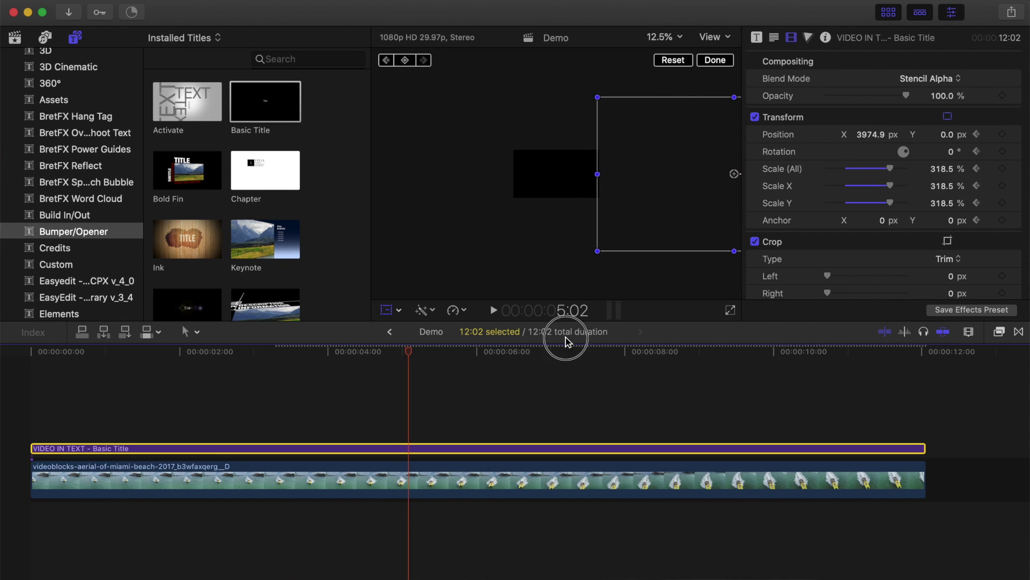
pyautogui.moveTo(917, 358); pyautogui.dragTo(925, 363)
pyautogui.moveTo(733, 180); pyautogui.dragTo(375, 174)
# Finish the transform edit, fit the viewer to the frame, and play the title from the start
pyautogui.click(715, 60)
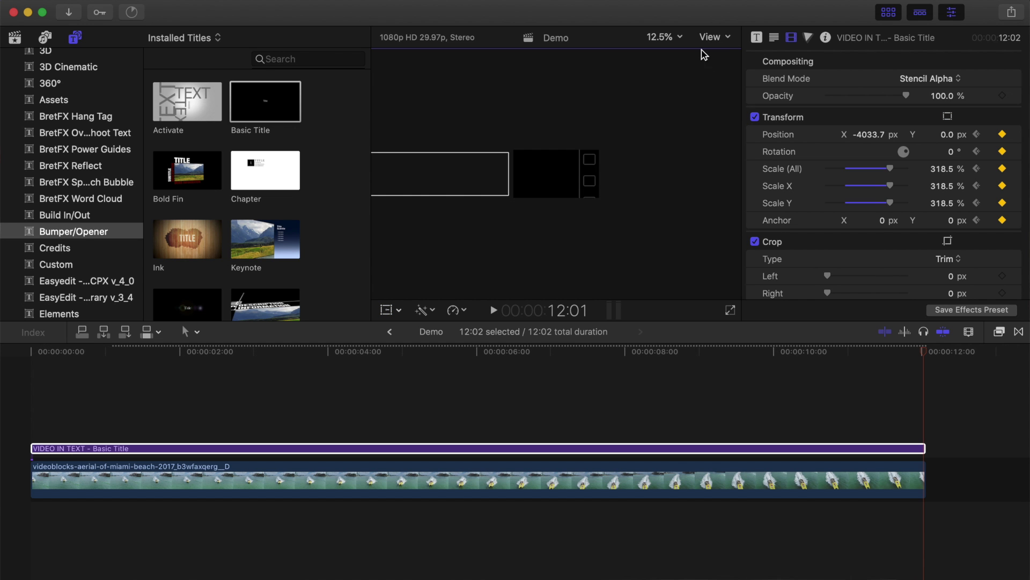
pyautogui.click(665, 36)
pyautogui.click(667, 46)
pyautogui.click(32, 392)
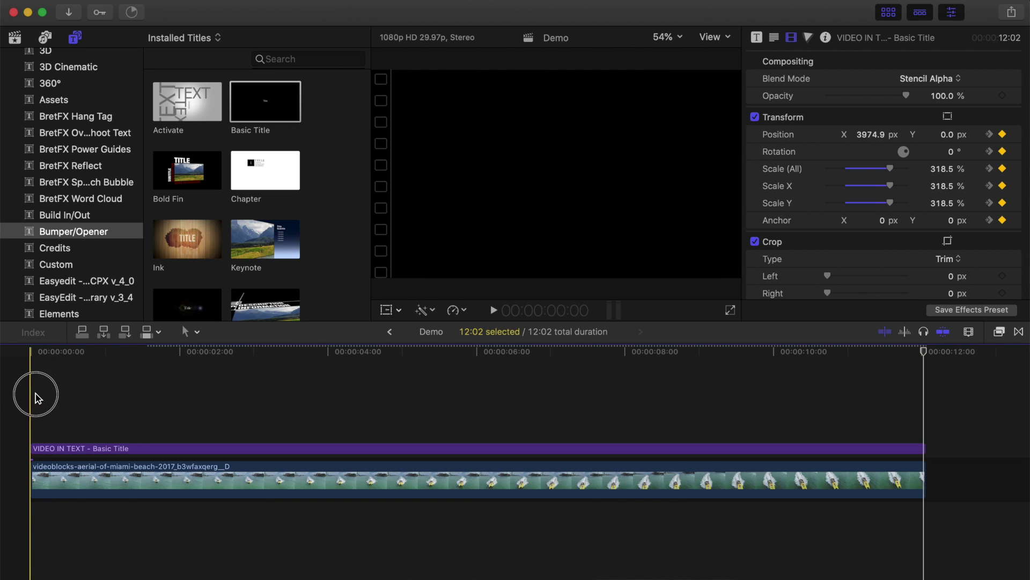
pyautogui.press('super+shift+f')
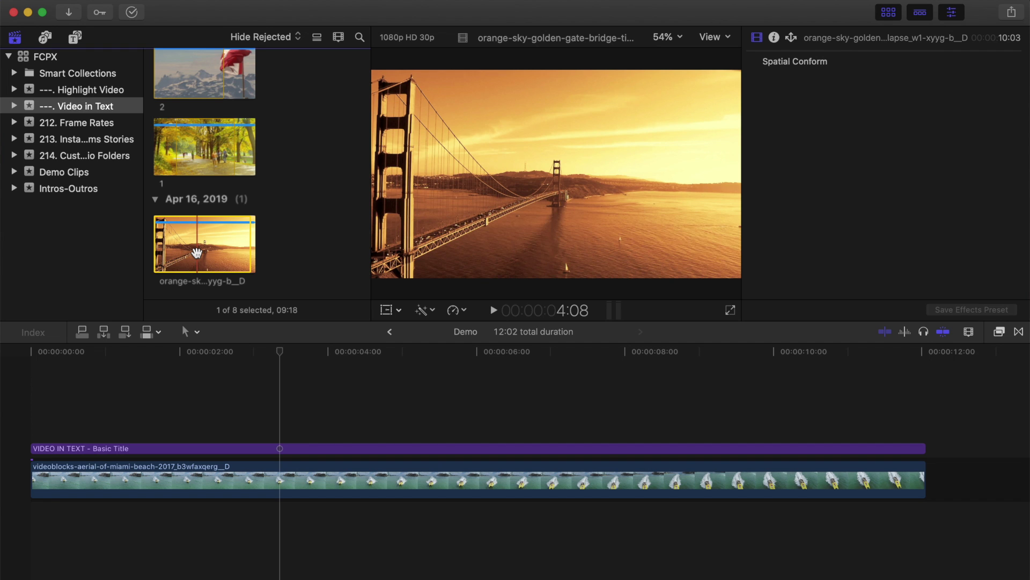
# Place the Golden Gate timelapse beneath the aerial clip, then select the aerial clip and title together
pyautogui.click(196, 252)
pyautogui.moveTo(197, 253); pyautogui.dragTo(35, 534)
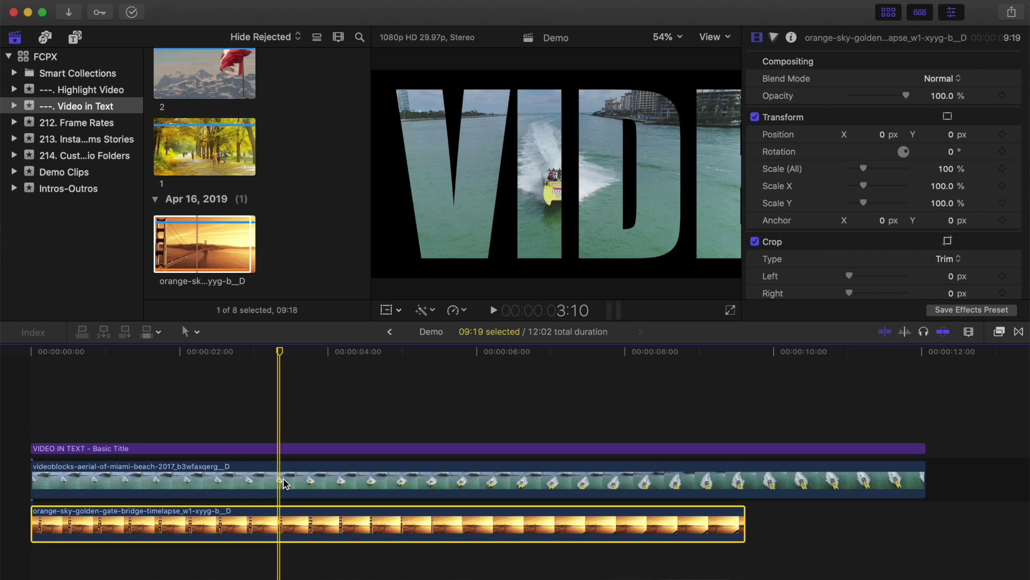
pyautogui.click(283, 485)
pyautogui.keyDown('super'); pyautogui.click(284, 448); pyautogui.keyUp('super')
# Nest the title and aerial clip into a Demo Clip compound, preview playback, then undo it
pyautogui.hotkey('alt', 'g')
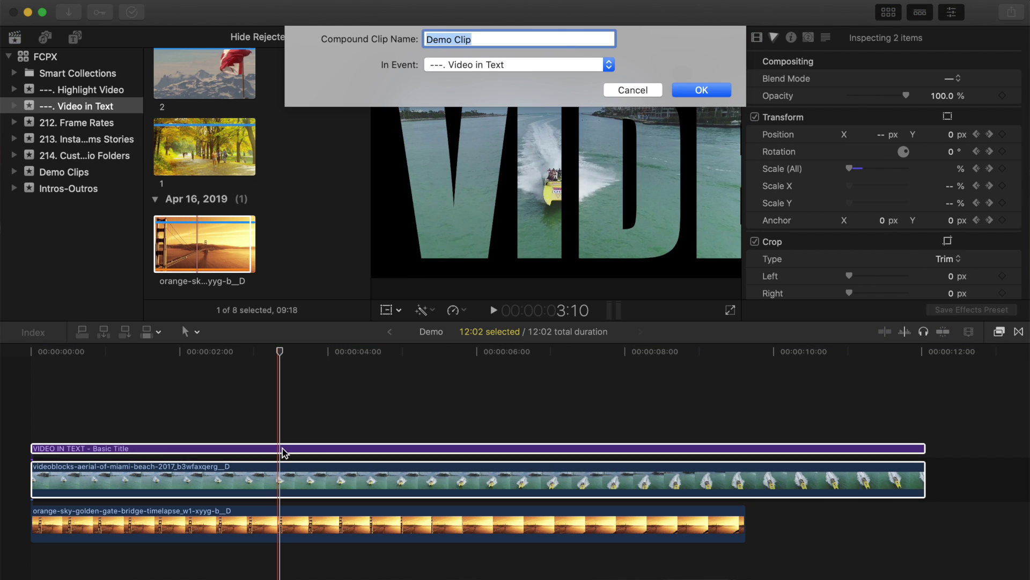
pyautogui.press('Return')
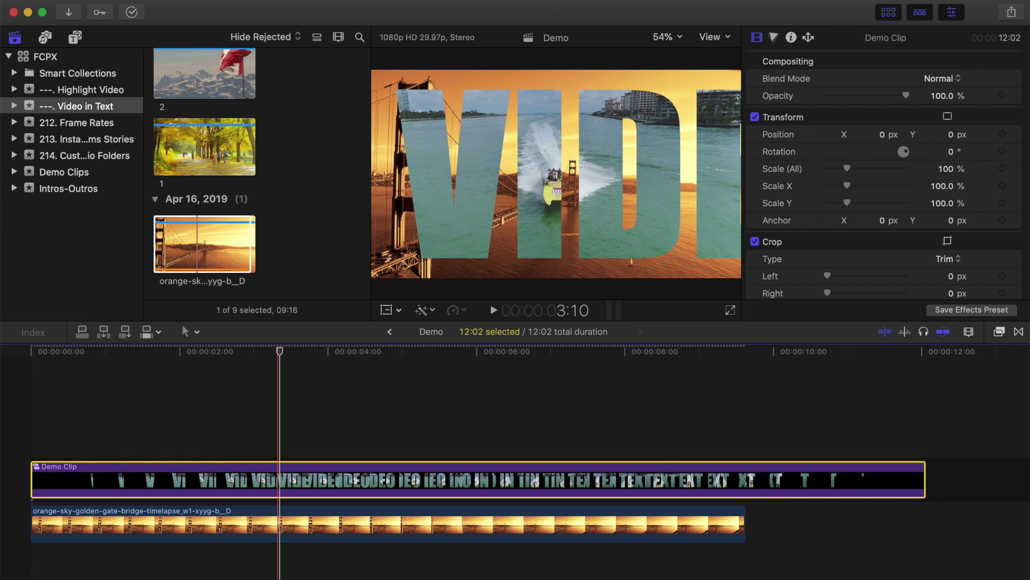
pyautogui.press('space')
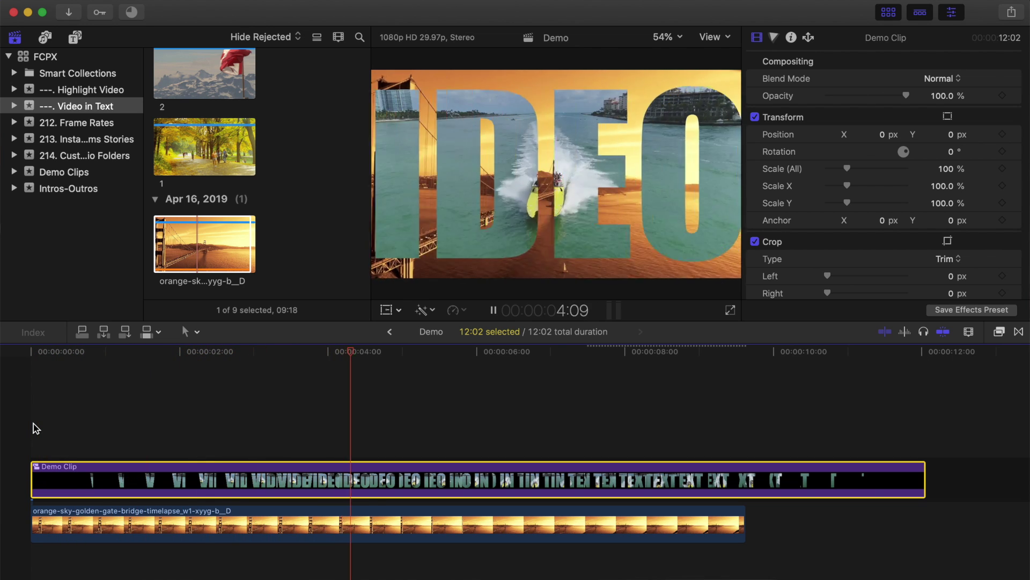
pyautogui.press('space')
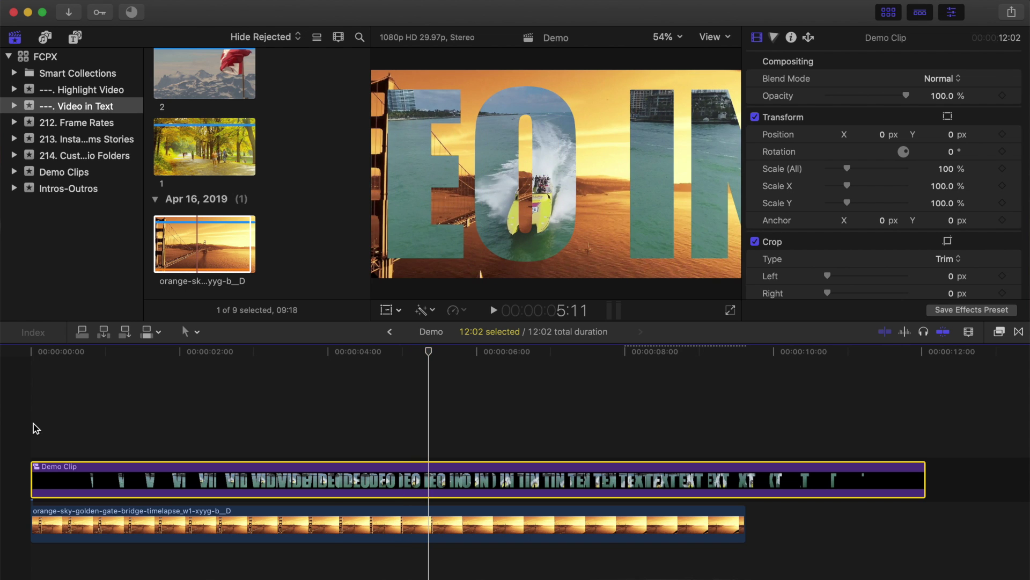
pyautogui.press('super+z')
pyautogui.press('super+z')
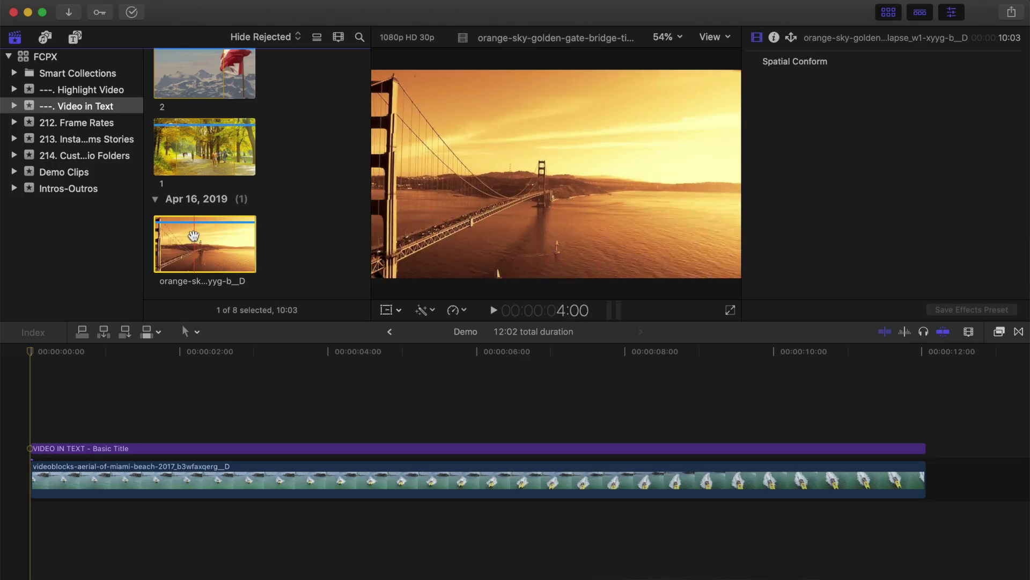
# Place the Golden Gate sunset clip above the title and set its blend mode to Behind
pyautogui.moveTo(193, 237); pyautogui.dragTo(32, 418)
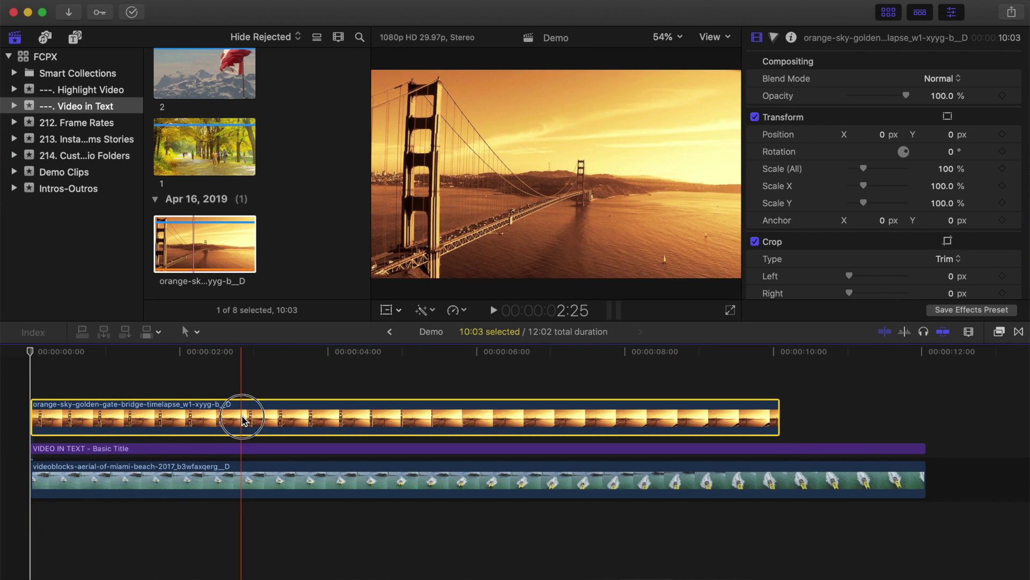
pyautogui.click(954, 79)
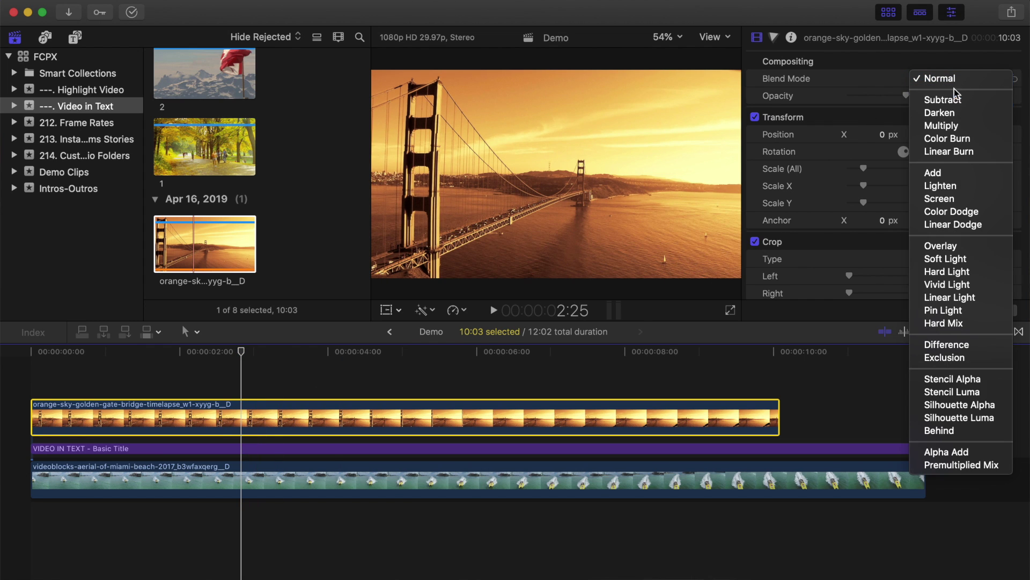
pyautogui.click(972, 432)
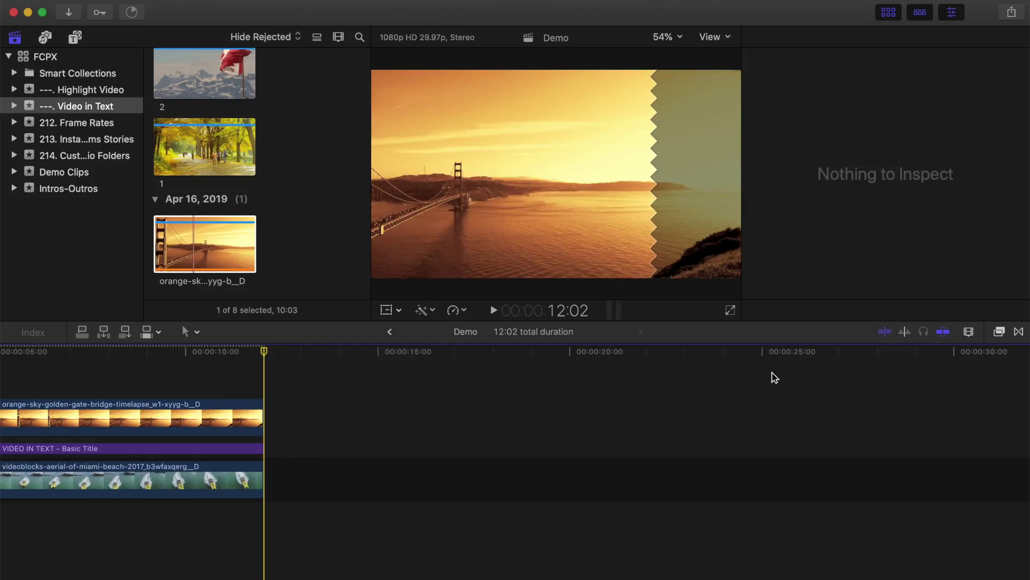
# Append clip 1 after the Miami section and stack clips 2 and 3 above it
pyautogui.click(210, 162)
pyautogui.moveTo(339, 365); pyautogui.dragTo(290, 483)
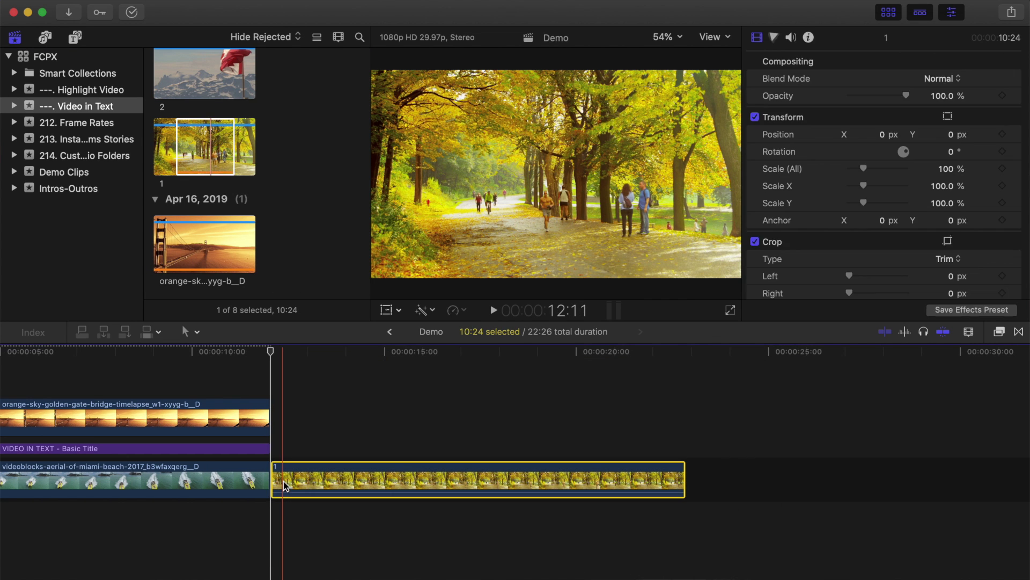
pyautogui.click(203, 73)
pyautogui.moveTo(204, 72); pyautogui.dragTo(280, 487)
pyautogui.scroll(3, 204, 161)
pyautogui.moveTo(210, 152); pyautogui.dragTo(274, 405)
# Trim the ends of clips 3 and 1 to the playhead so they match in length
pyautogui.click(681, 457)
pyautogui.hotkey('alt', ']')
pyautogui.click(684, 540)
pyautogui.hotkey('alt', ']')
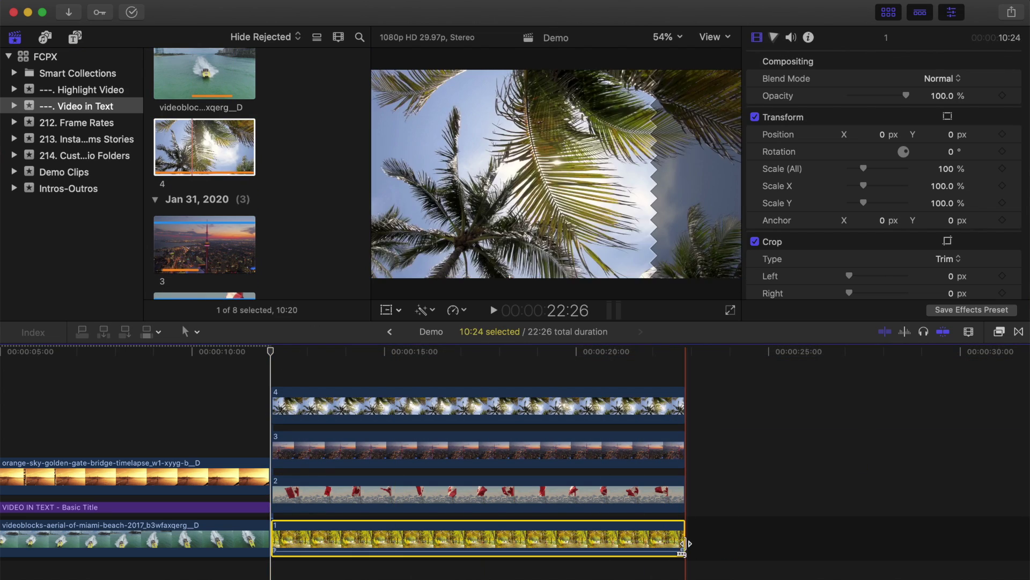
pyautogui.click(279, 370)
# Place a Basic Title above clip 4 and stretch it to the clips' length
pyautogui.click(75, 37)
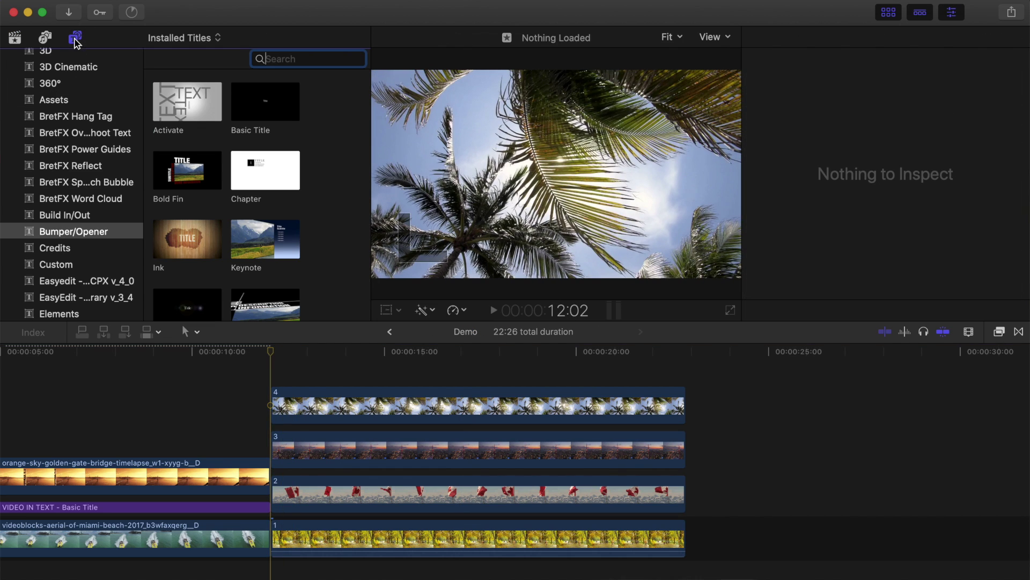
pyautogui.moveTo(269, 109); pyautogui.dragTo(294, 373)
pyautogui.moveTo(648, 379); pyautogui.dragTo(684, 374)
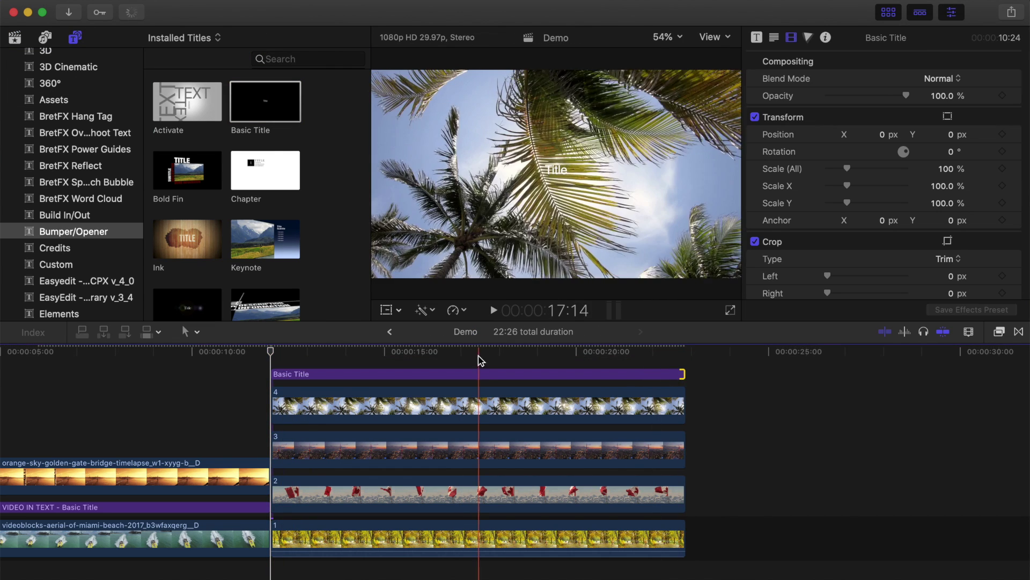
pyautogui.click(479, 374)
# Make the title read TEXT in Impact at size about 1000
pyautogui.click(757, 37)
pyautogui.write('TE')
pyautogui.click(883, 241)
pyautogui.click(851, 468)
pyautogui.moveTo(856, 258); pyautogui.dragTo(920, 240)
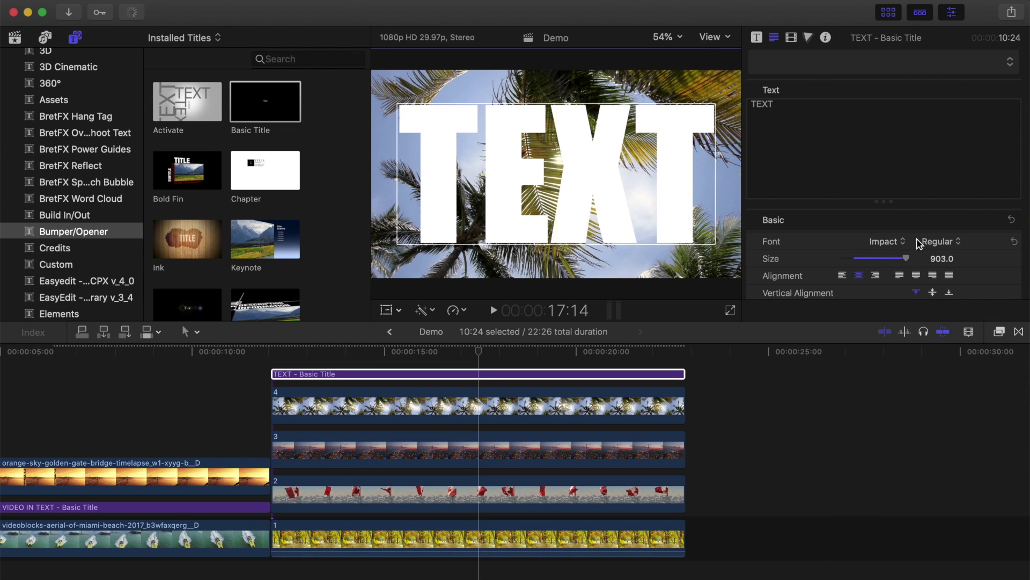
# Set the title's blend mode to Stencil Alpha
pyautogui.click(792, 37)
pyautogui.click(959, 79)
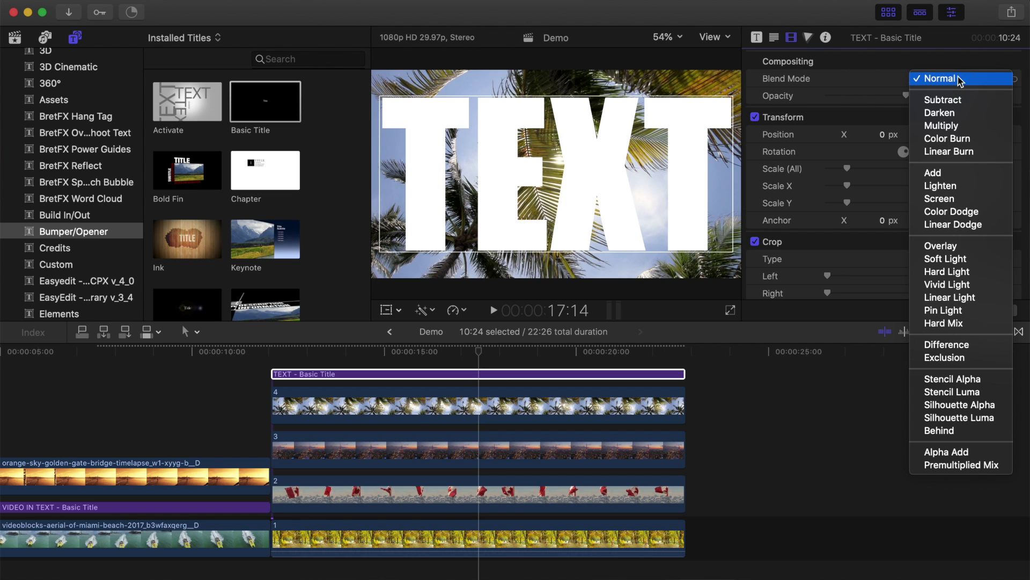
pyautogui.click(987, 381)
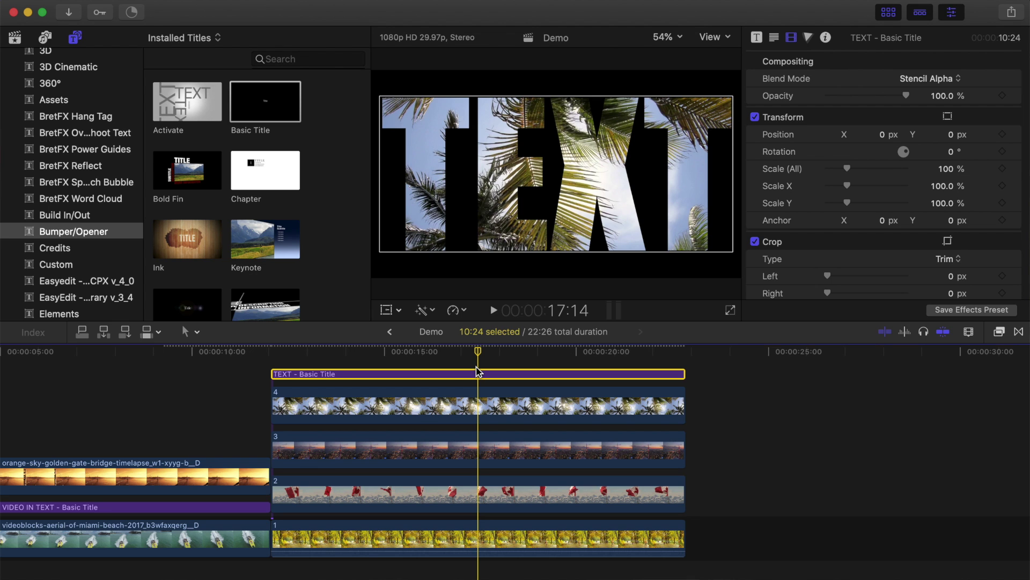
# Scale palm clip 4 to about 83%, move it over the T, and crop its right side
pyautogui.click(479, 405)
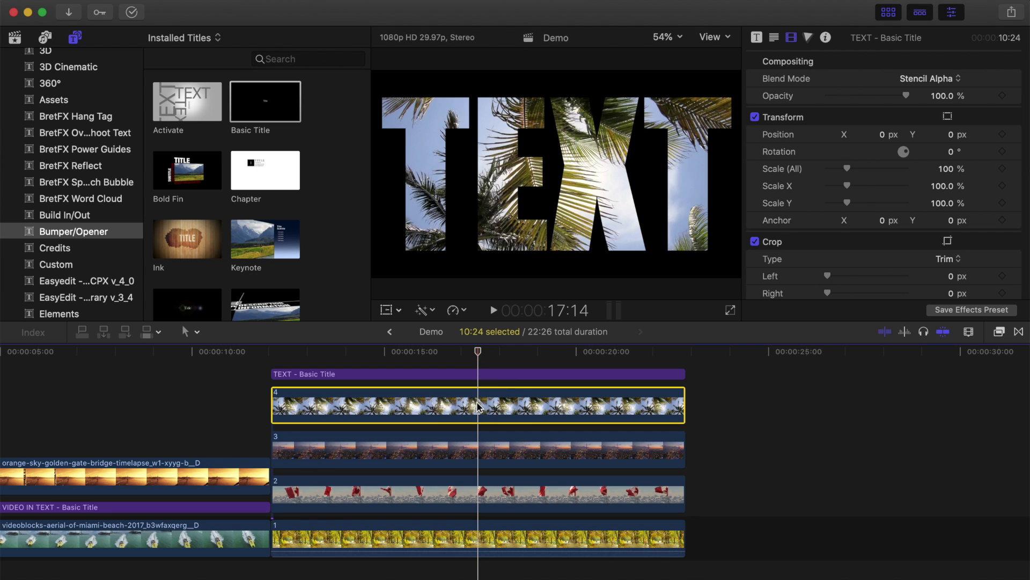
pyautogui.click(386, 310)
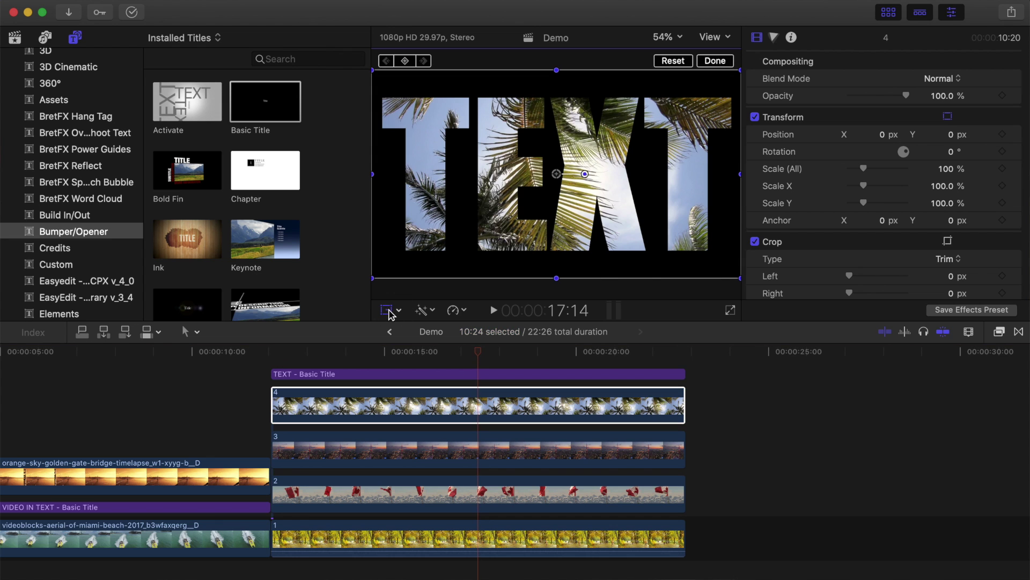
pyautogui.moveTo(740, 278); pyautogui.dragTo(707, 258)
pyautogui.moveTo(556, 174); pyautogui.dragTo(419, 174)
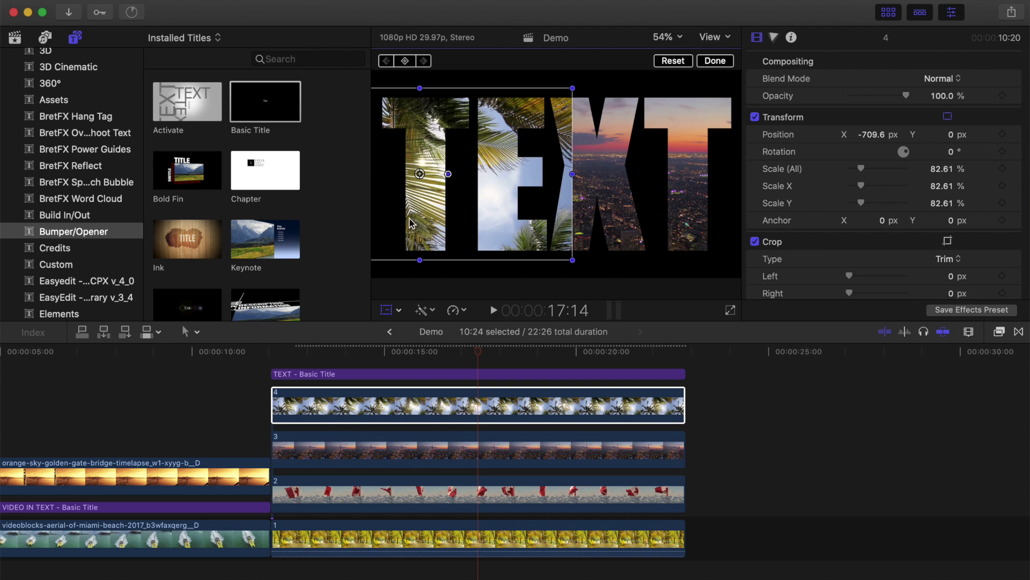
pyautogui.click(399, 313)
pyautogui.click(419, 349)
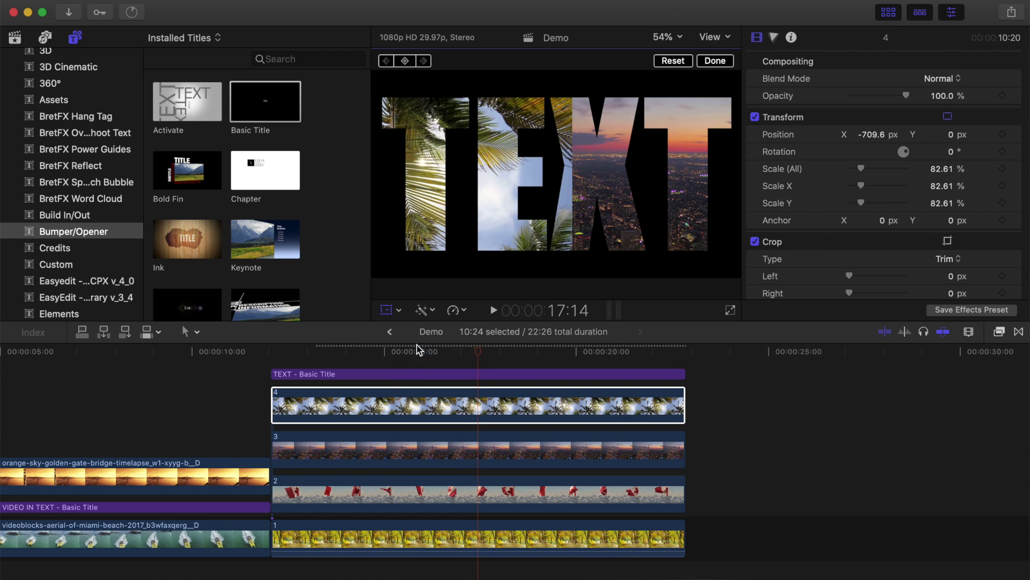
pyautogui.moveTo(574, 177); pyautogui.dragTo(474, 181)
pyautogui.click(713, 60)
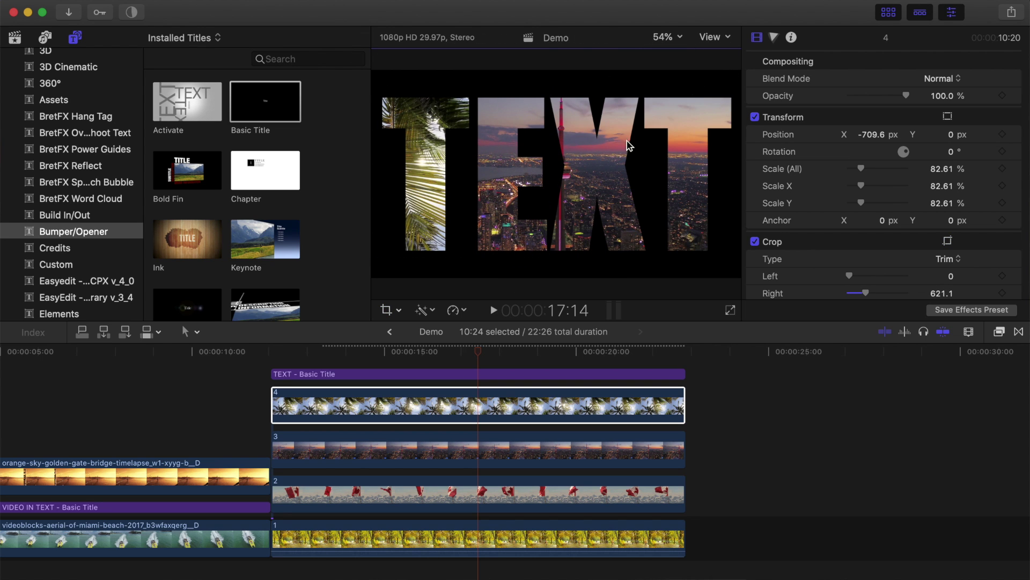
# Scale city clip 3 to about 84%, move it over the E, and crop its right side
pyautogui.click(481, 446)
pyautogui.click(398, 310)
pyautogui.click(409, 327)
pyautogui.moveTo(741, 277); pyautogui.dragTo(712, 262)
pyautogui.moveTo(560, 173); pyautogui.dragTo(496, 177)
pyautogui.click(399, 310)
pyautogui.click(411, 339)
pyautogui.moveTo(650, 175); pyautogui.dragTo(548, 177)
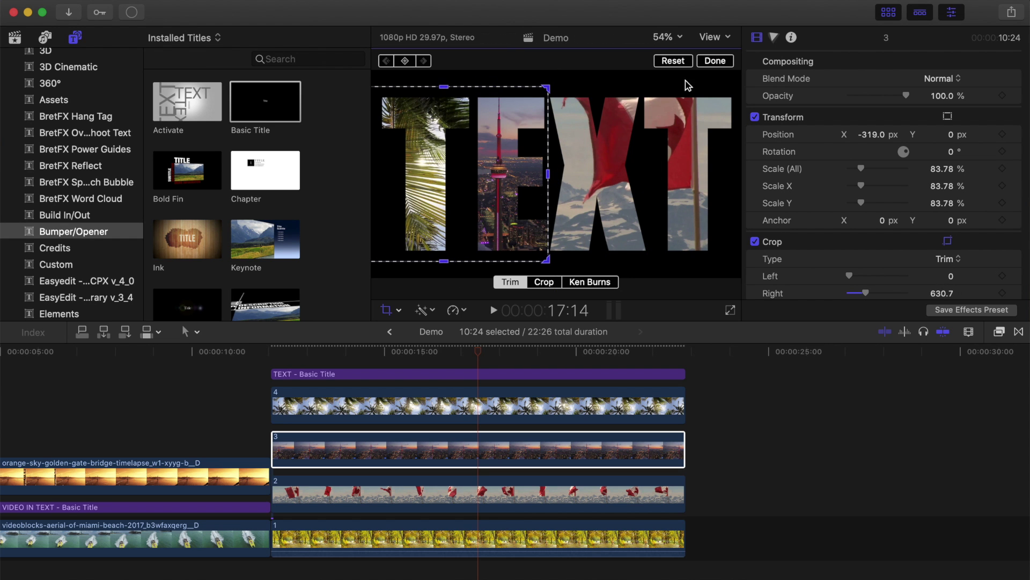
# Scale flag clip 2 to 82.65% and move it over the X
pyautogui.click(478, 493)
pyautogui.click(398, 309)
pyautogui.click(411, 328)
pyautogui.press('super+1')
pyautogui.moveTo(703, 261); pyautogui.dragTo(698, 256)
pyautogui.moveTo(555, 173); pyautogui.dragTo(499, 173)
# Crop clip 2's right edge to 23.2 px so the flag fills the X
pyautogui.click(399, 310)
pyautogui.click(410, 339)
pyautogui.moveTo(654, 177); pyautogui.dragTo(626, 179)
pyautogui.click(715, 61)
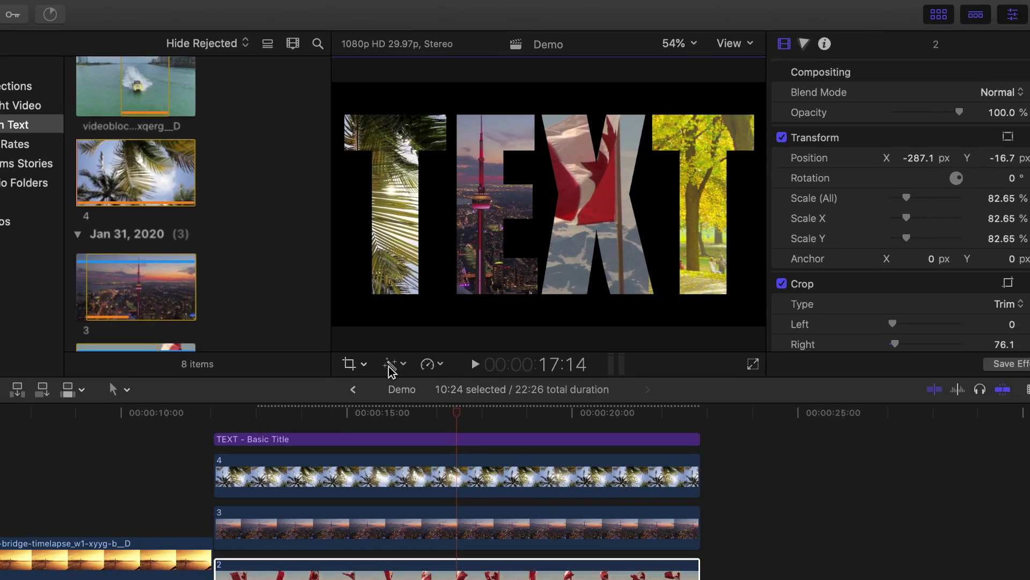
pyautogui.click(215, 558)
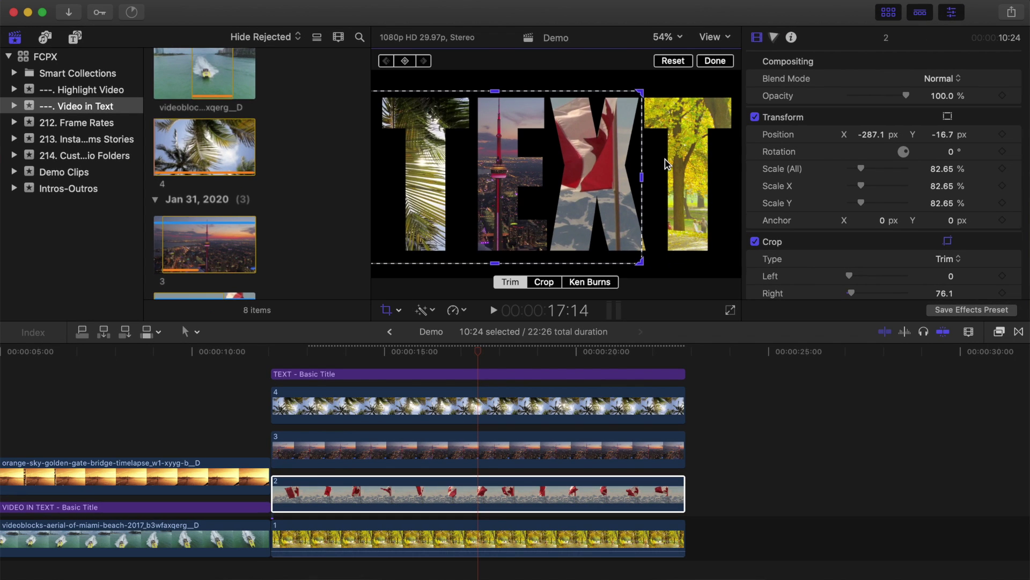
pyautogui.moveTo(644, 179); pyautogui.dragTo(653, 181)
pyautogui.click(715, 63)
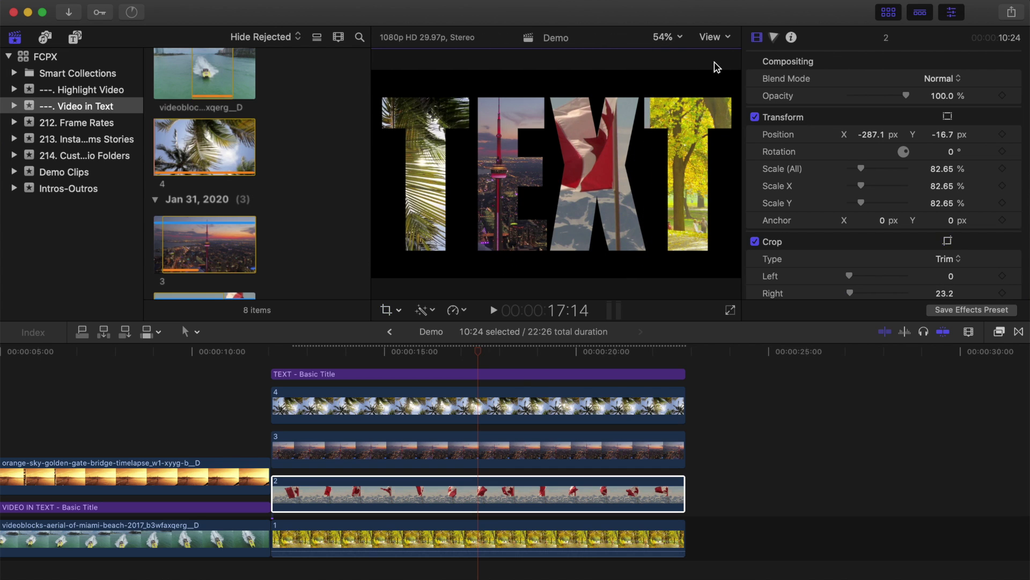
# Apply the Draw Mask effect to flag clip 2
pyautogui.click(1000, 333)
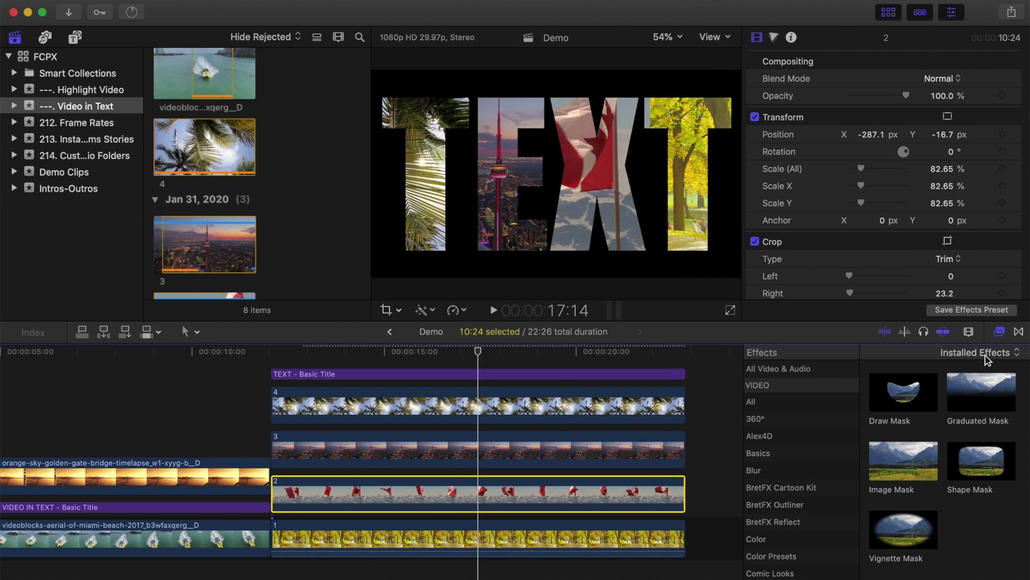
pyautogui.click(915, 404)
pyautogui.moveTo(915, 403)
pyautogui.mouseDown()
pyautogui.moveTo(667, 476)
pyautogui.moveTo(566, 486)
pyautogui.moveTo(564, 495)
pyautogui.mouseUp()
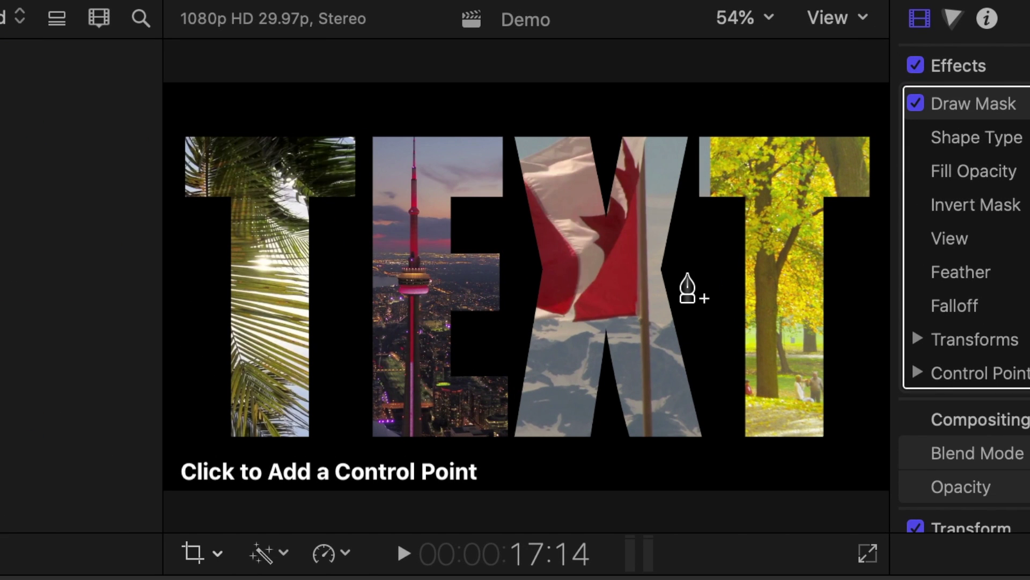
# Outline the X with mask points, then select park clip 1 for transforming
pyautogui.click(687, 269)
pyautogui.click(717, 402)
pyautogui.click(716, 456)
pyautogui.click(514, 463)
pyautogui.click(508, 111)
pyautogui.click(693, 106)
pyautogui.click(692, 156)
pyautogui.click(691, 202)
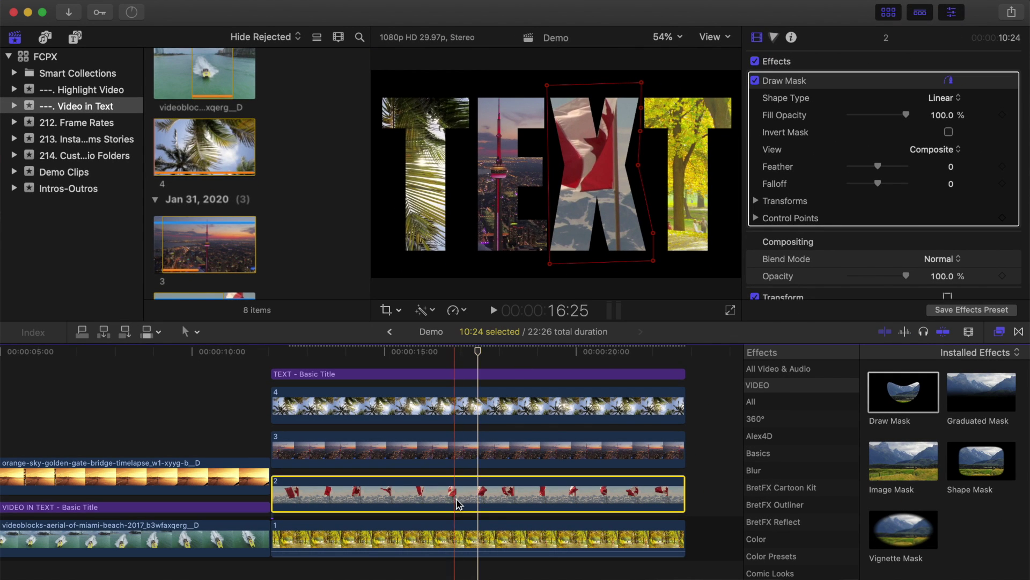
pyautogui.click(465, 537)
pyautogui.click(397, 311)
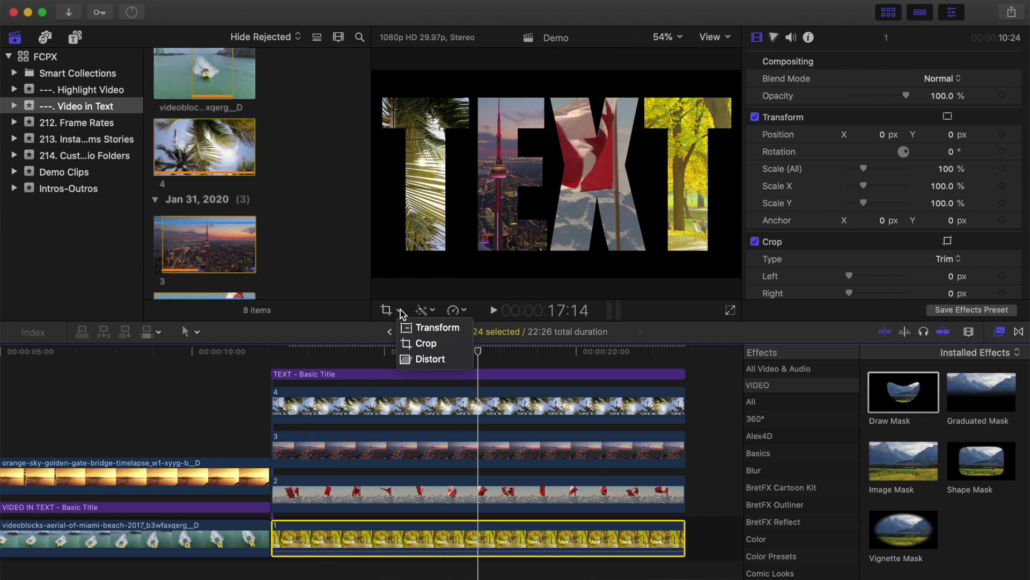